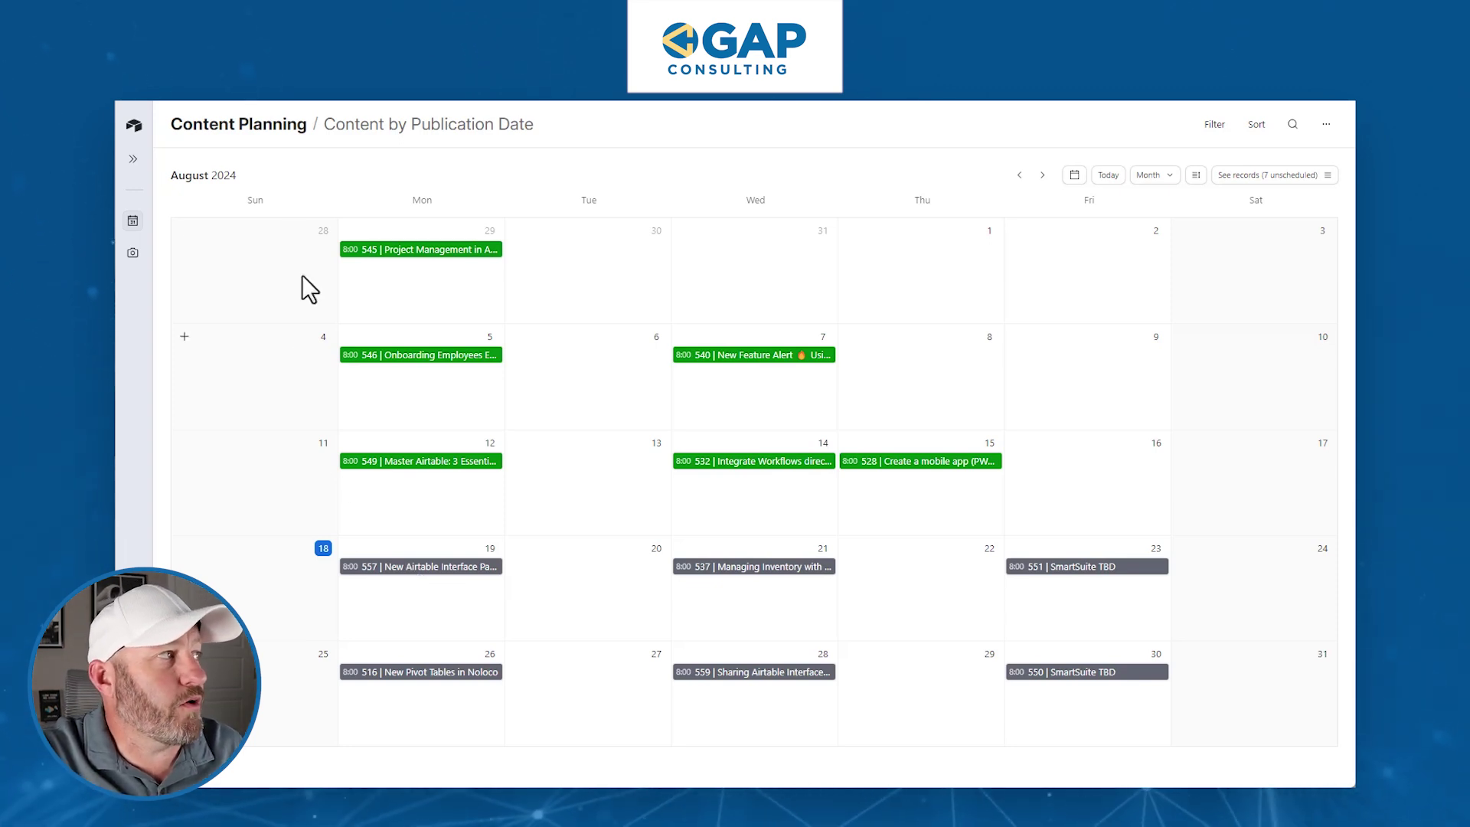
Step: Open the Airtable logo menu for the Content Planning interface
{"action": "left_click", "coordinate": [134, 127]}
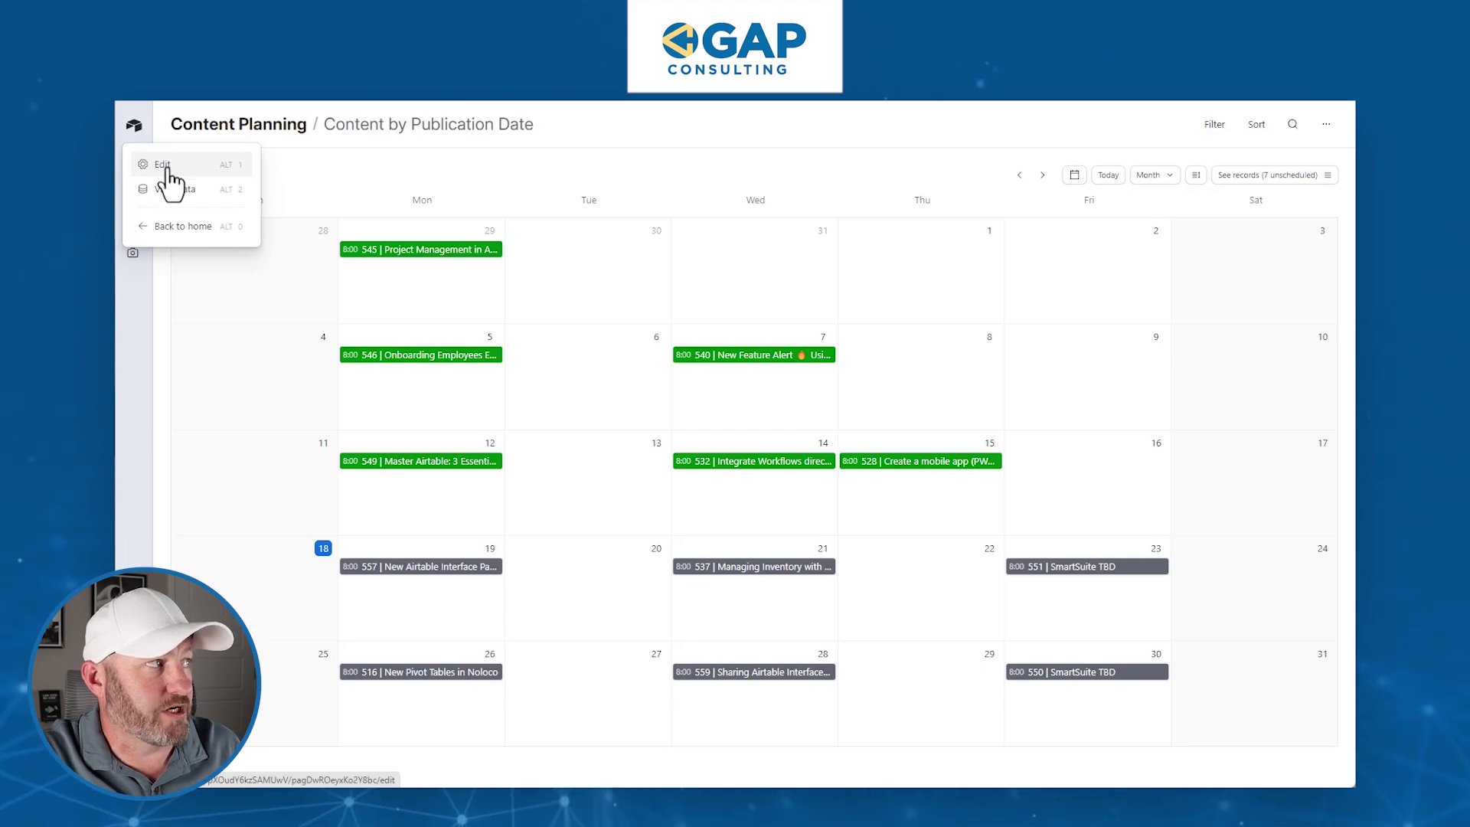
Step: Choose Edit to enter the Content Planning interface designer
{"action": "left_click", "coordinate": [164, 164]}
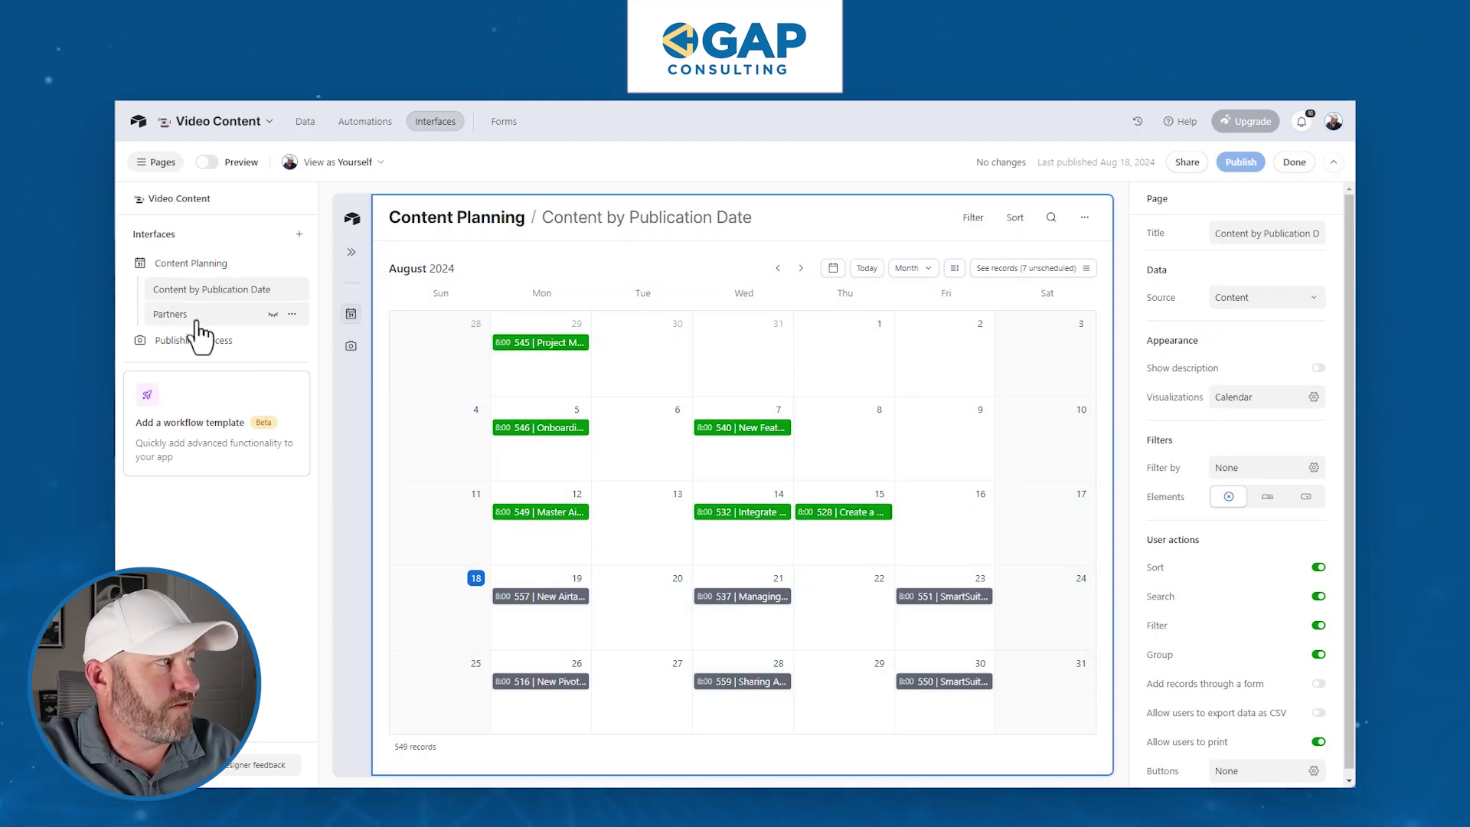
{"action": "left_click", "coordinate": [170, 314]}
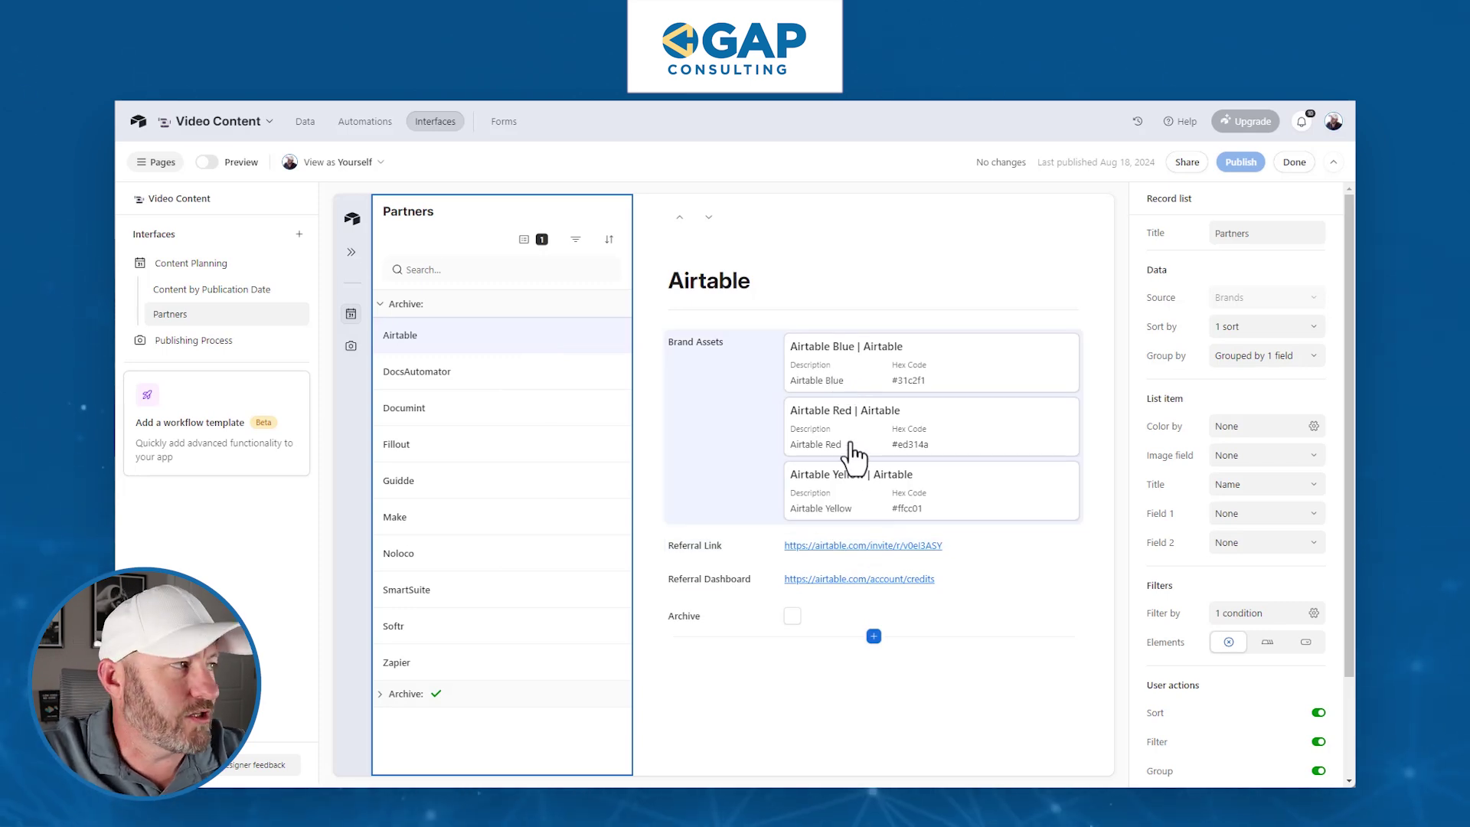
{"action": "left_click", "coordinate": [242, 289]}
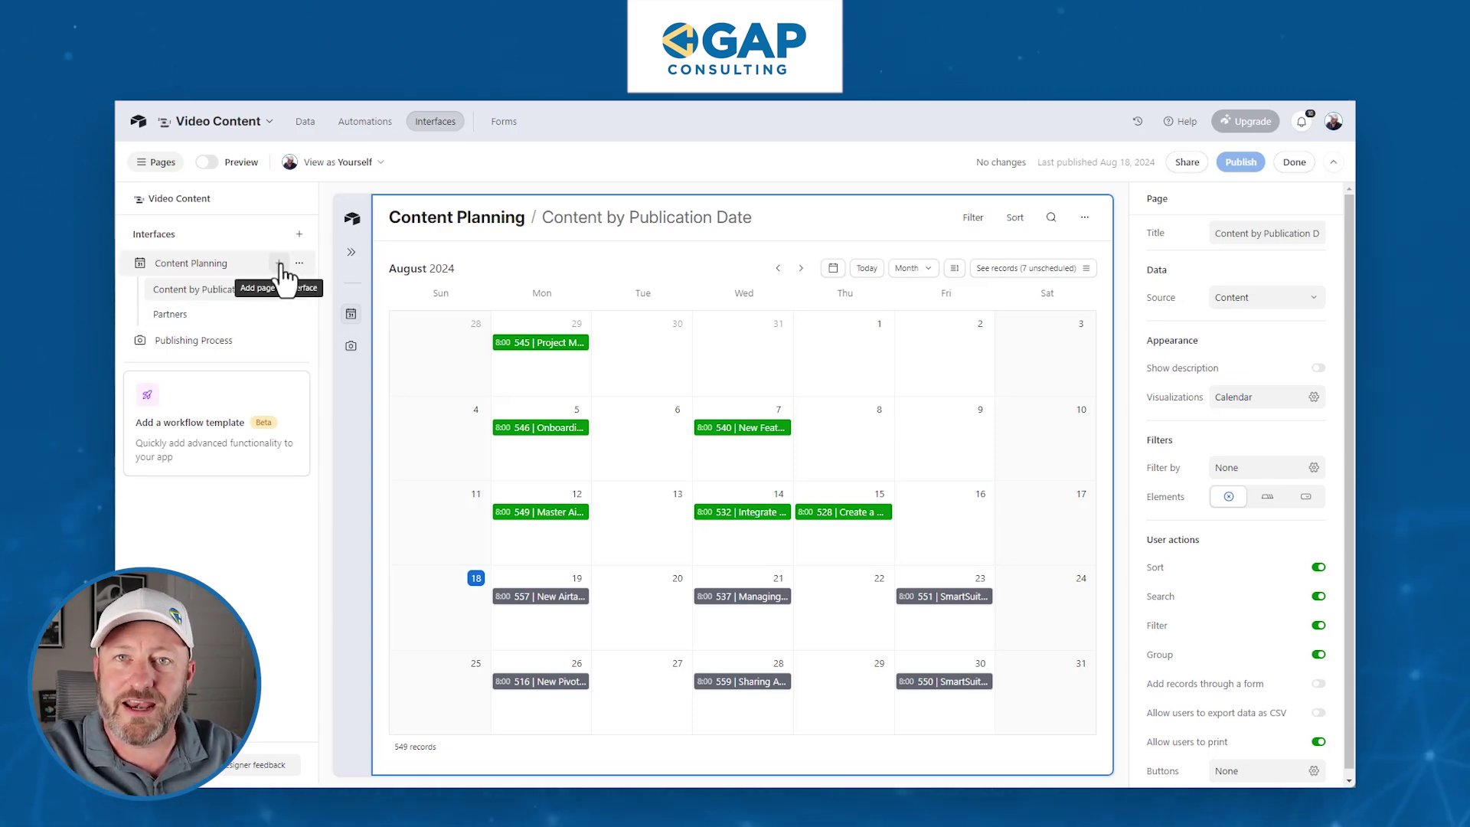
Step: Start a new interface page and pick the Overview layout
{"action": "left_click", "coordinate": [300, 236]}
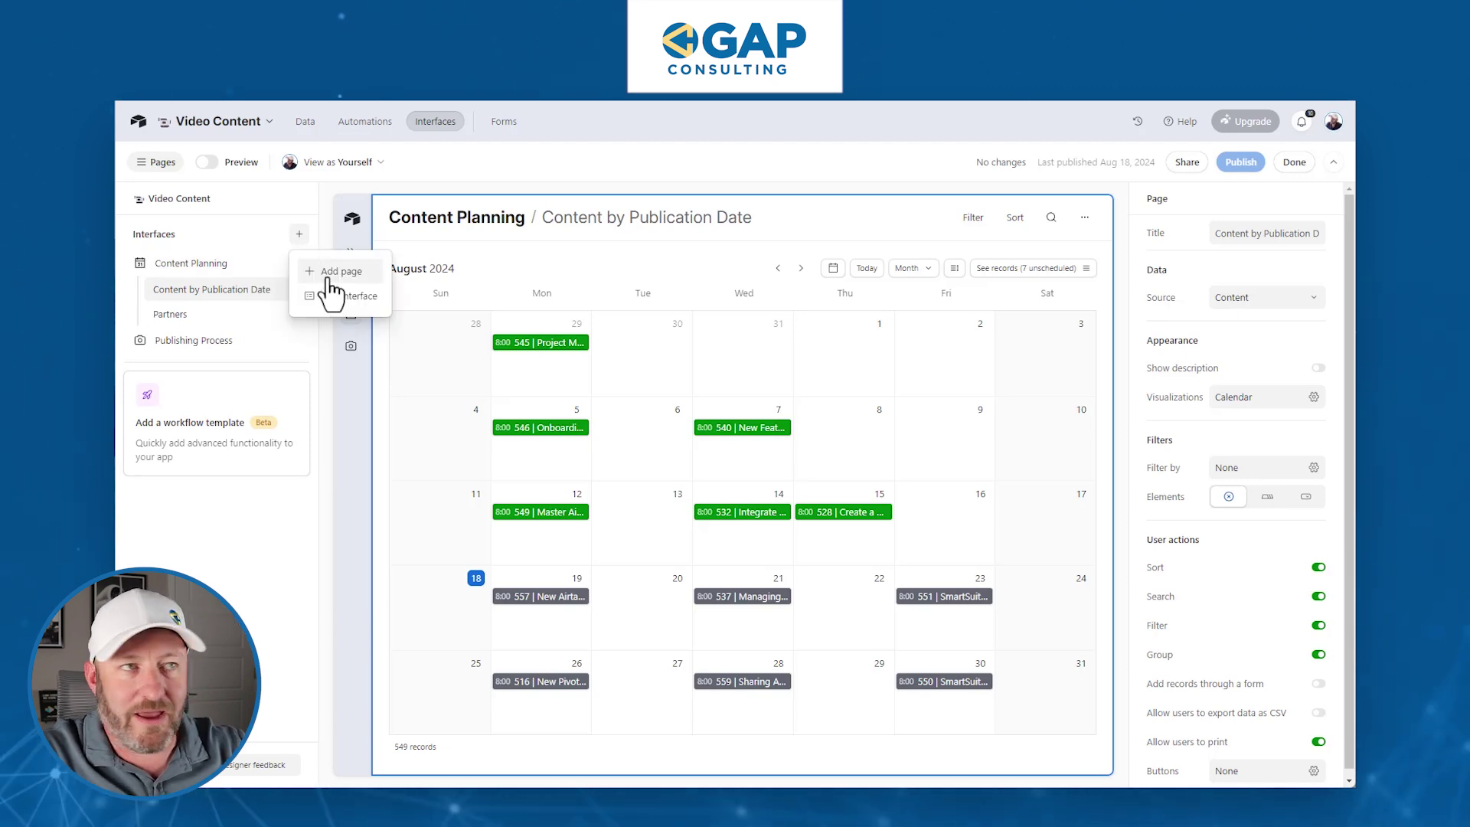
{"action": "left_click", "coordinate": [315, 276]}
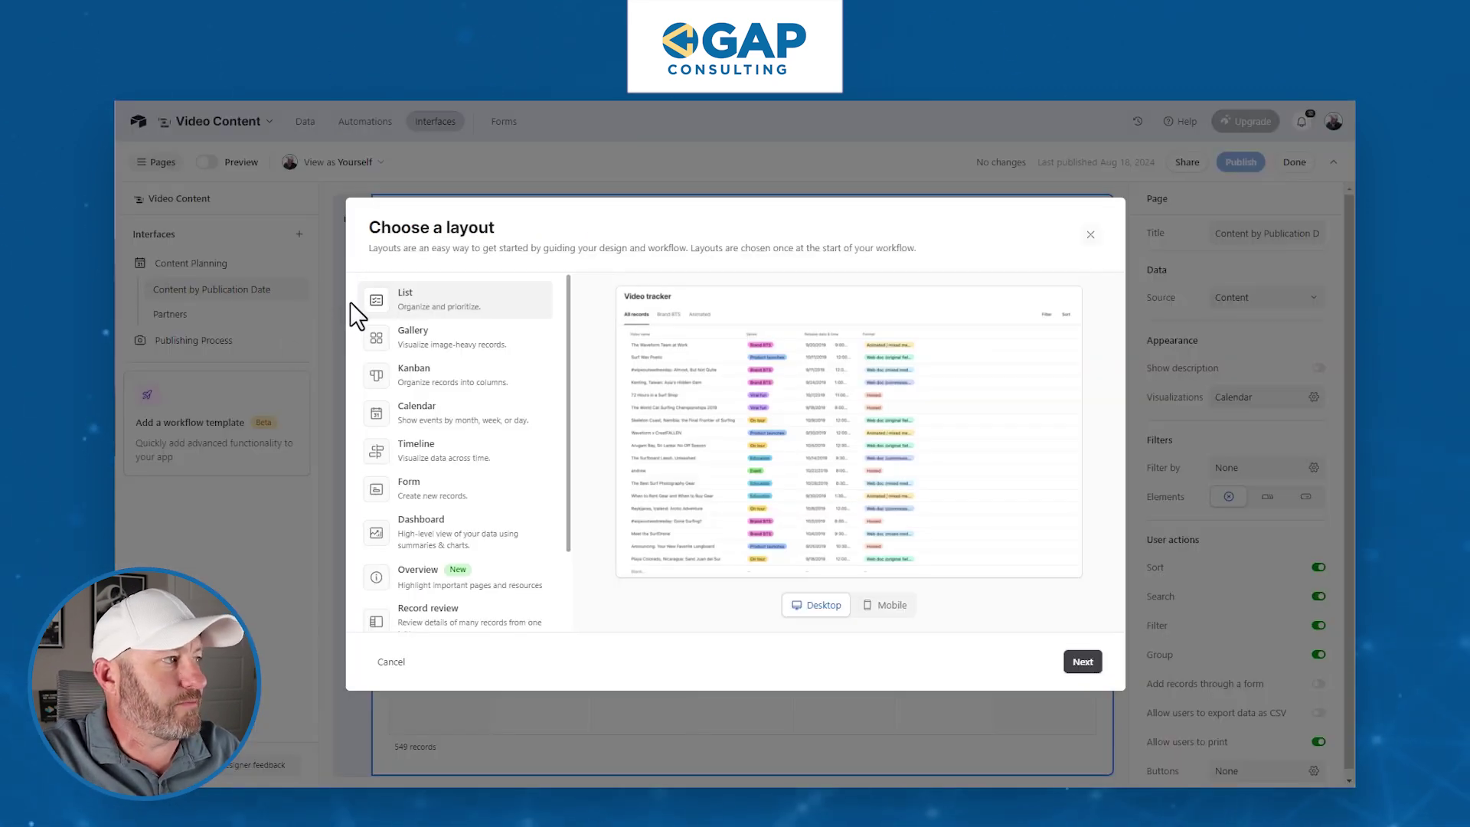
{"action": "scroll", "coordinate": [421, 581], "scroll_direction": "down", "scroll_amount": 2}
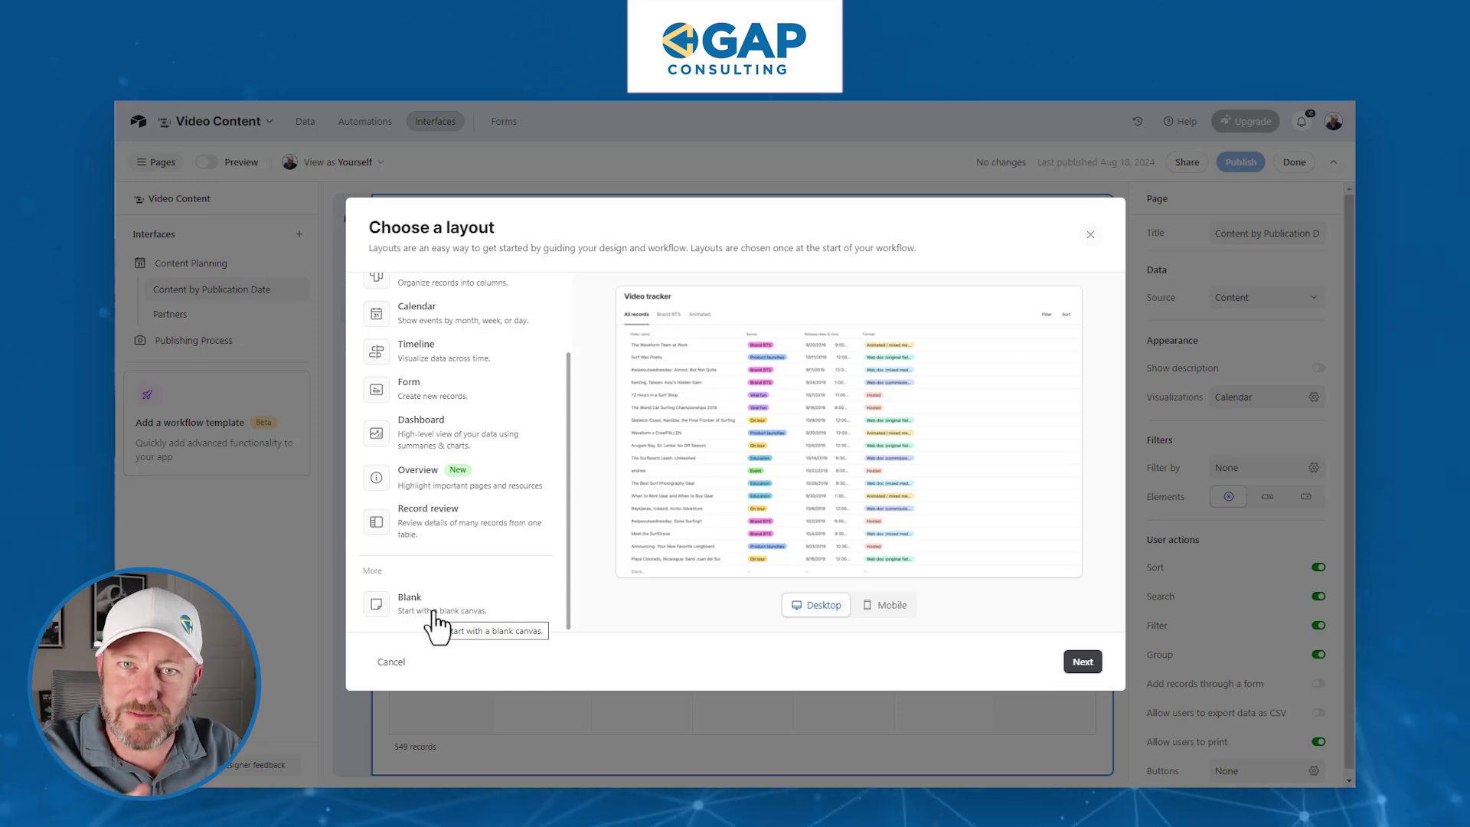
{"action": "left_click", "coordinate": [516, 491]}
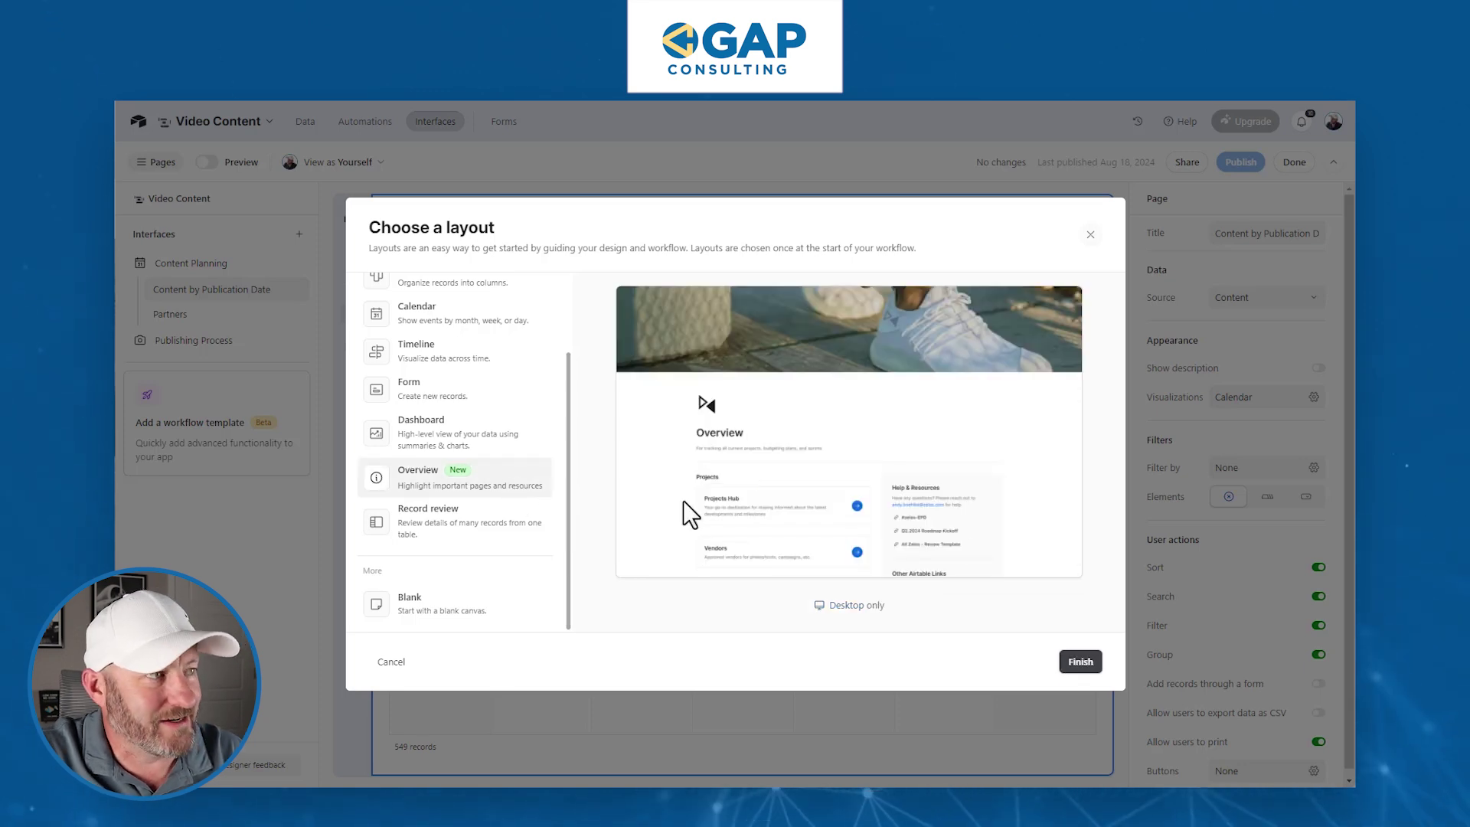
Step: Create the Overview page and move it directly under Content Planning in the Pages list
{"action": "left_click", "coordinate": [1082, 663]}
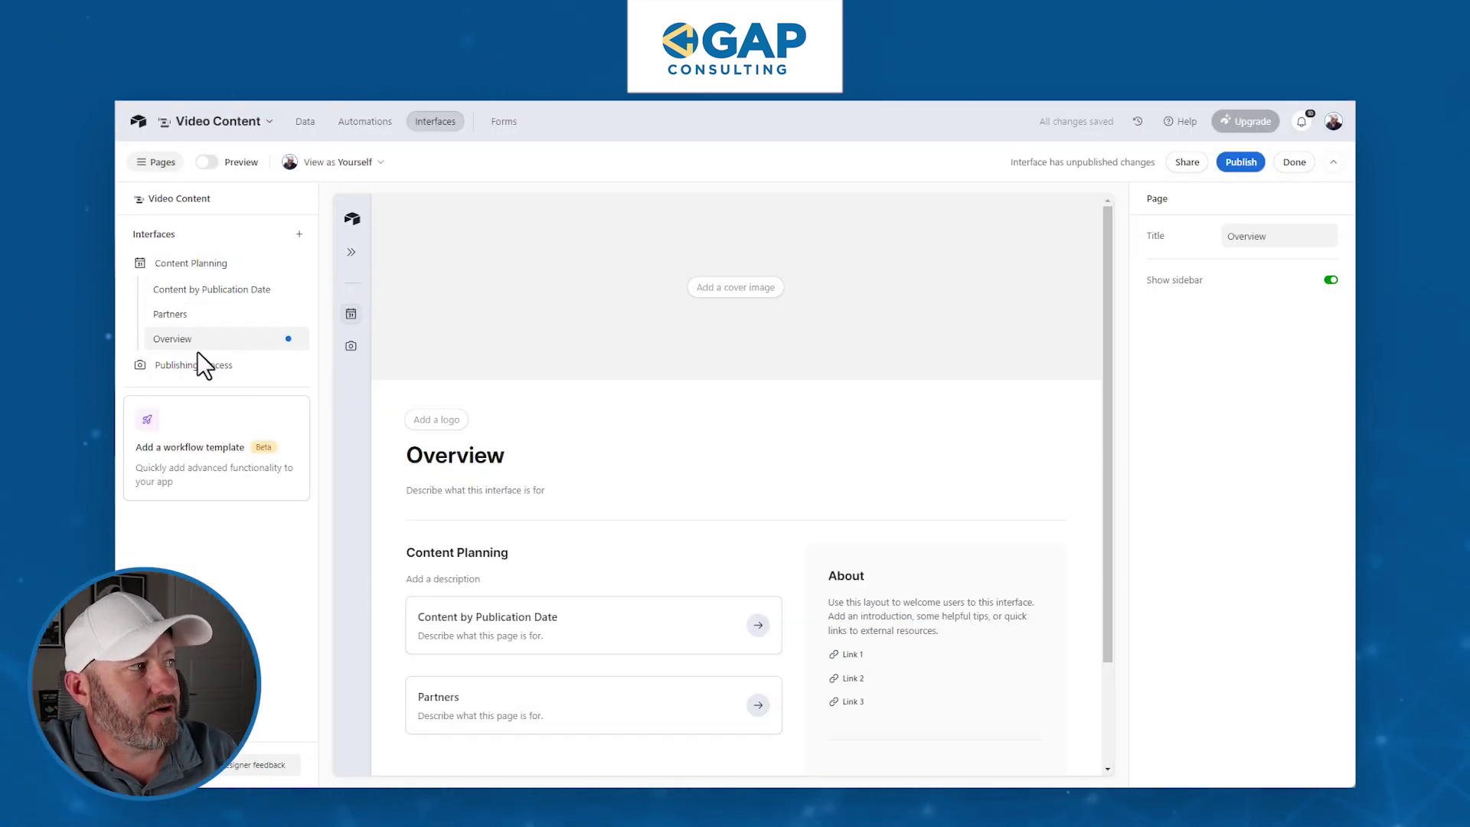
{"action": "left_click_drag", "start_coordinate": [258, 346], "coordinate": [243, 292]}
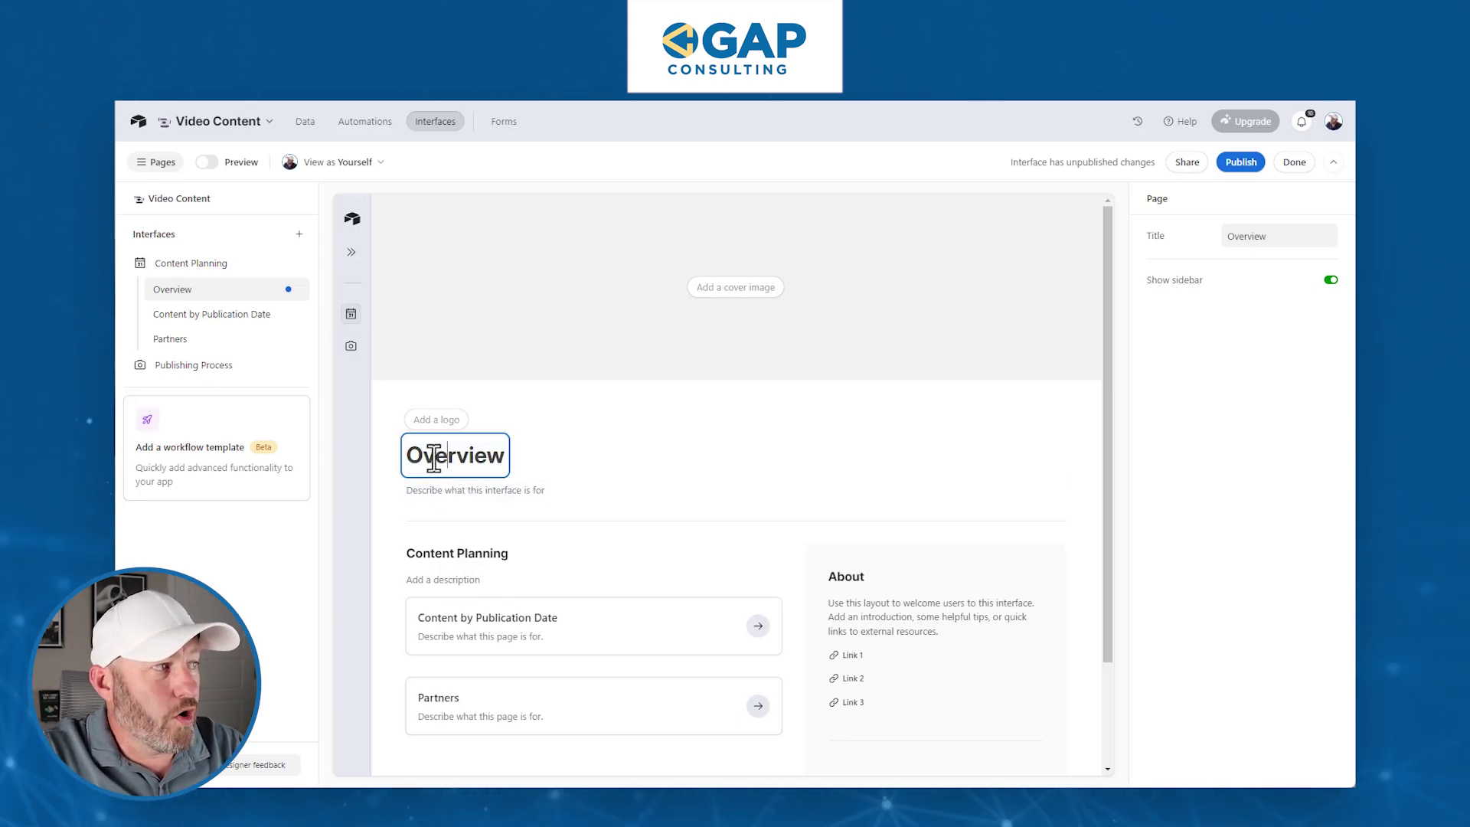
Step: Retitle the page 'Content Planning Overview' with description 'Learn to navigate the vital parts of this interface'
{"action": "left_click", "coordinate": [408, 455]}
{"action": "type", "text": "Content Planning"}
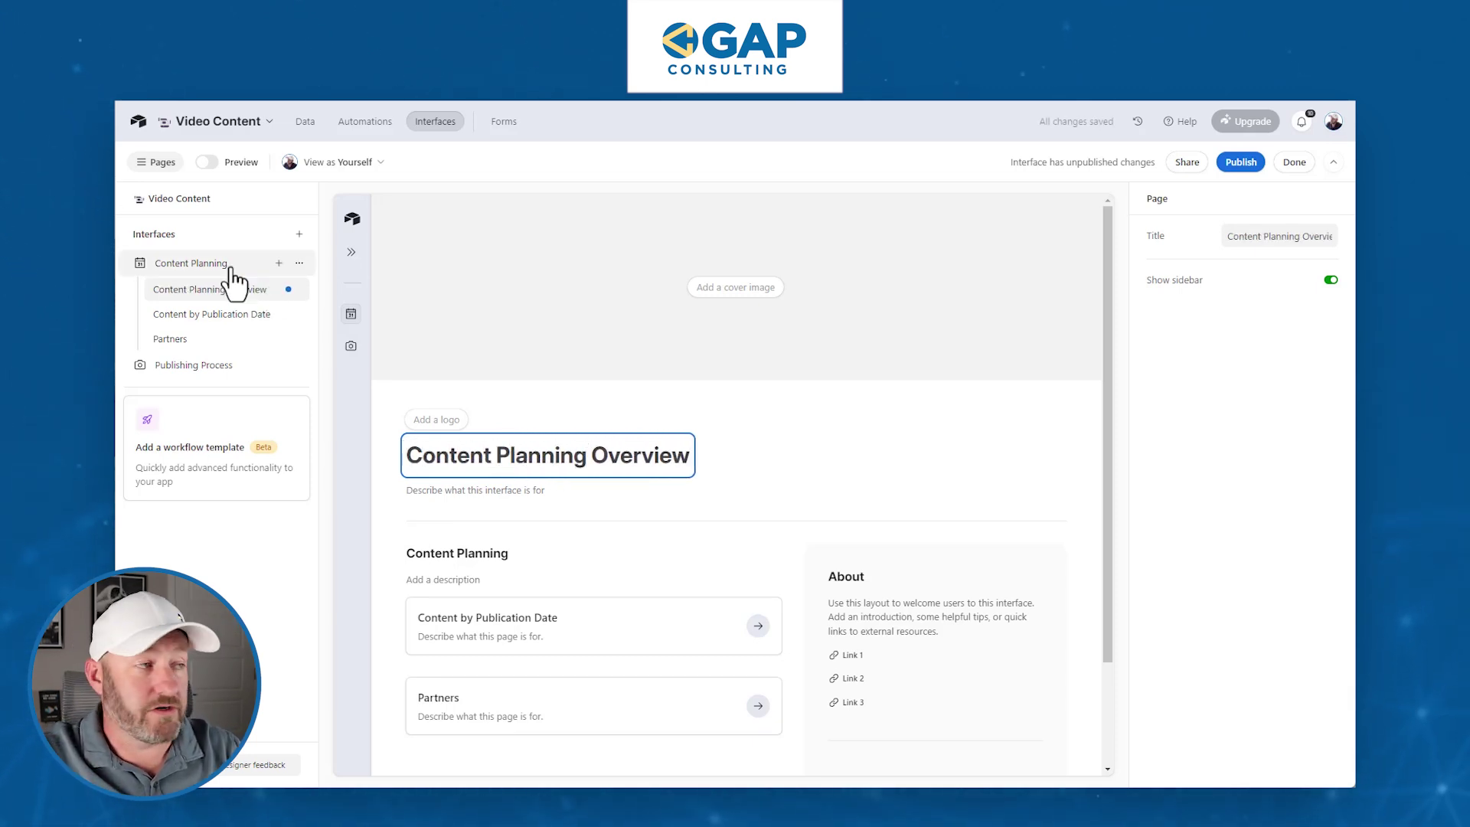
{"action": "left_click", "coordinate": [472, 493]}
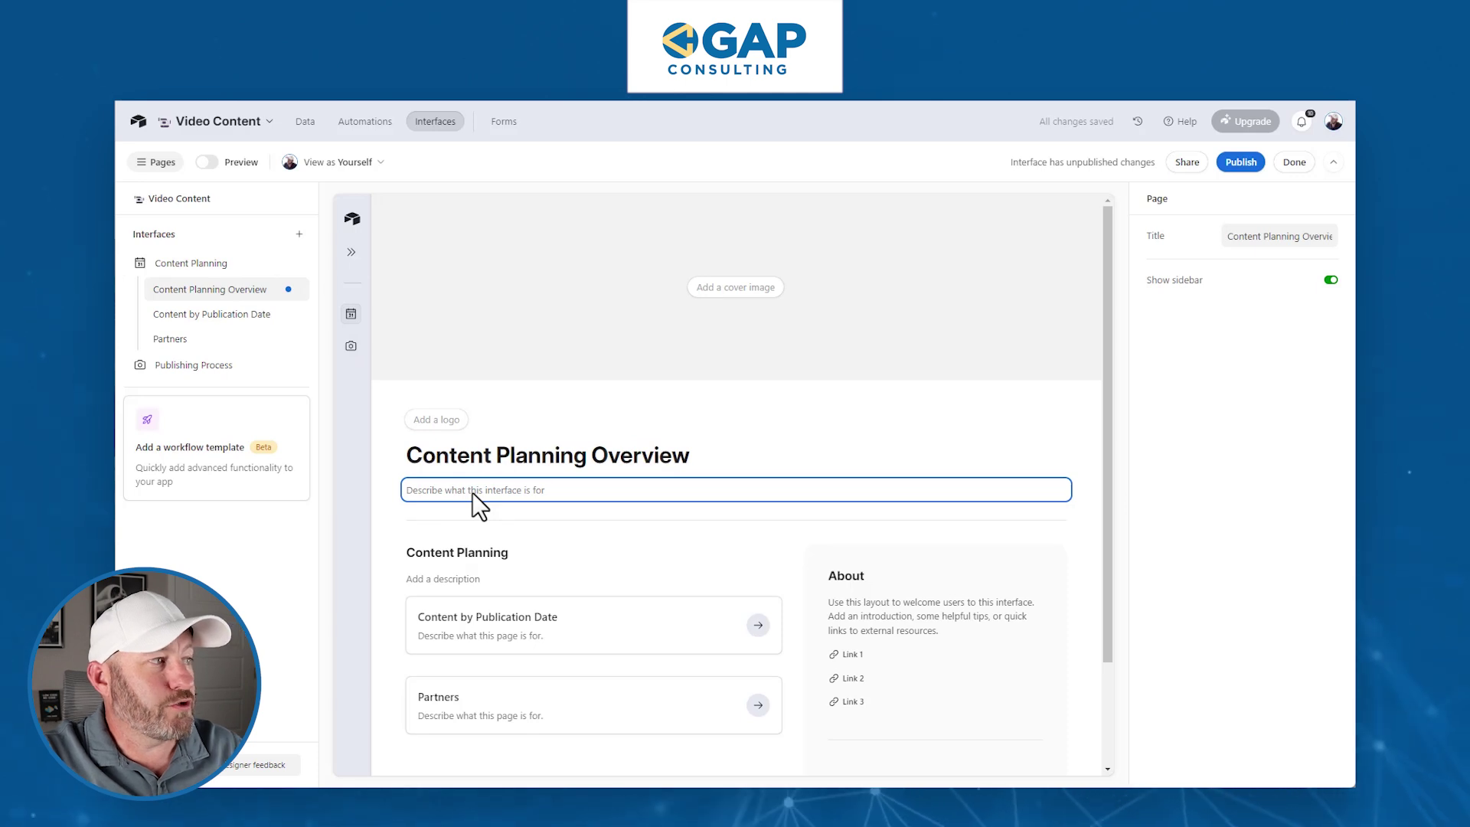
{"action": "type", "text": "Learn to navigate the"}
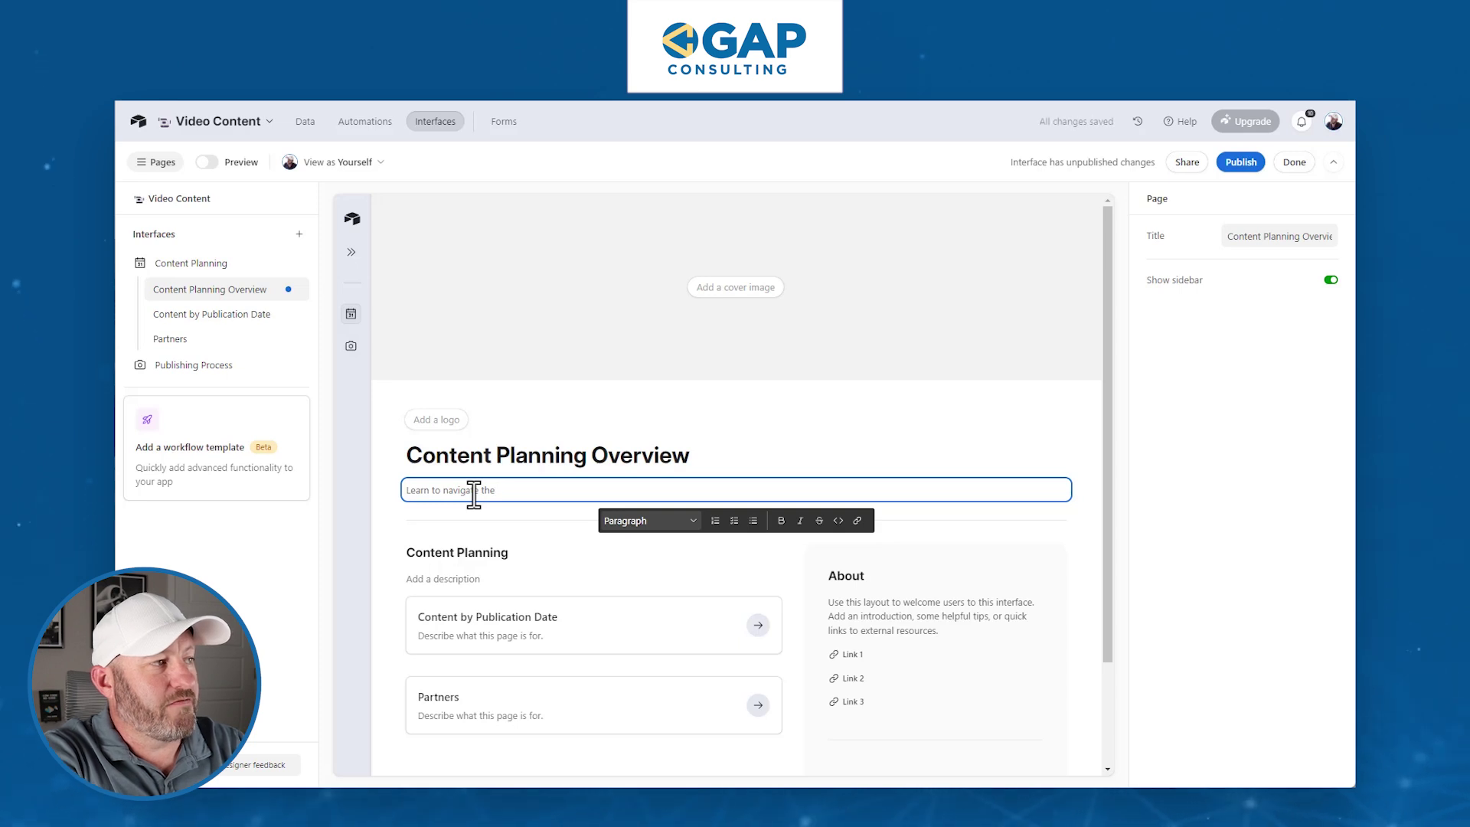
{"action": "type", "text": " vital parts"}
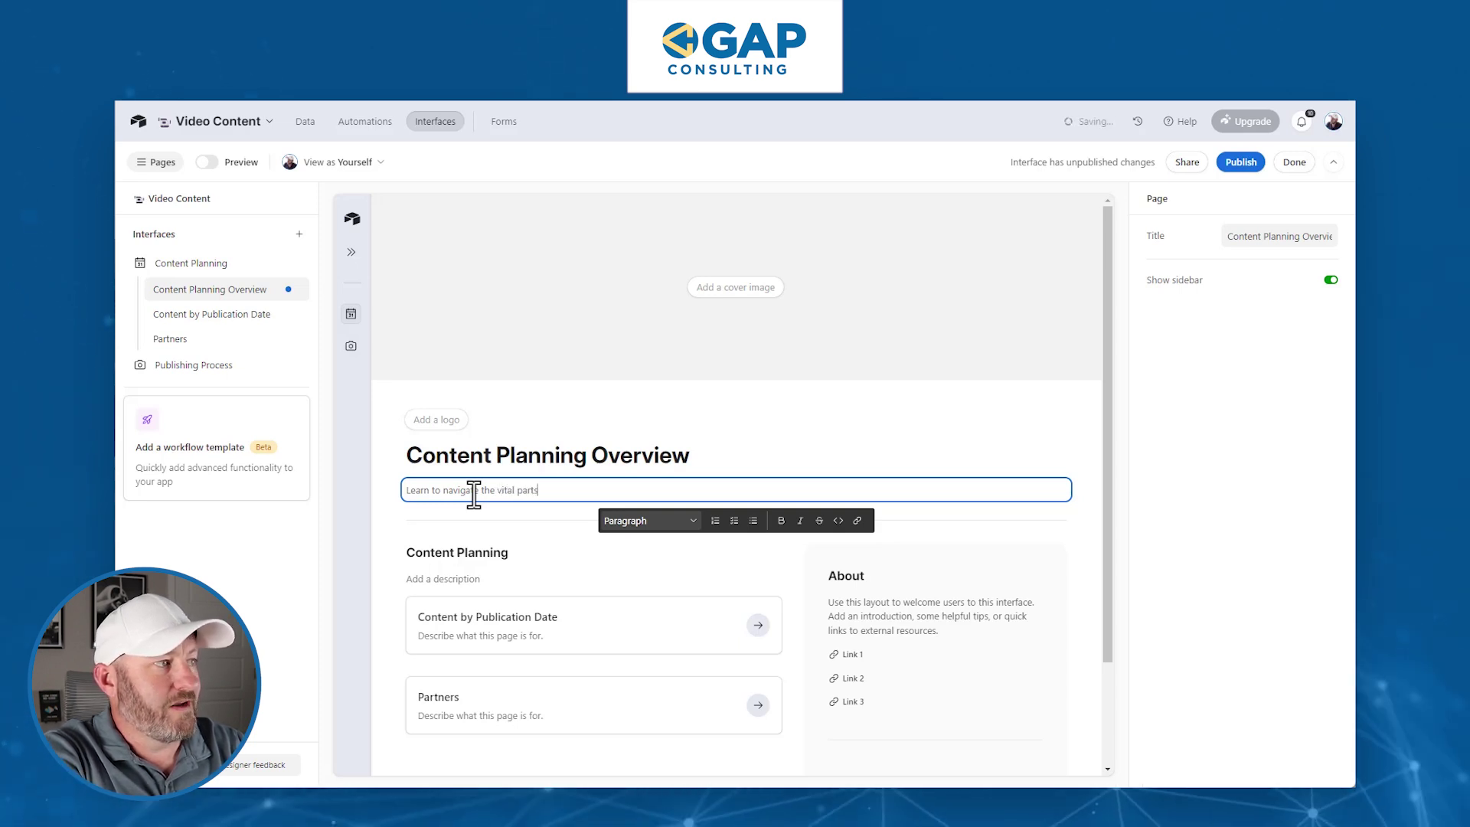
{"action": "type", "text": " of this"}
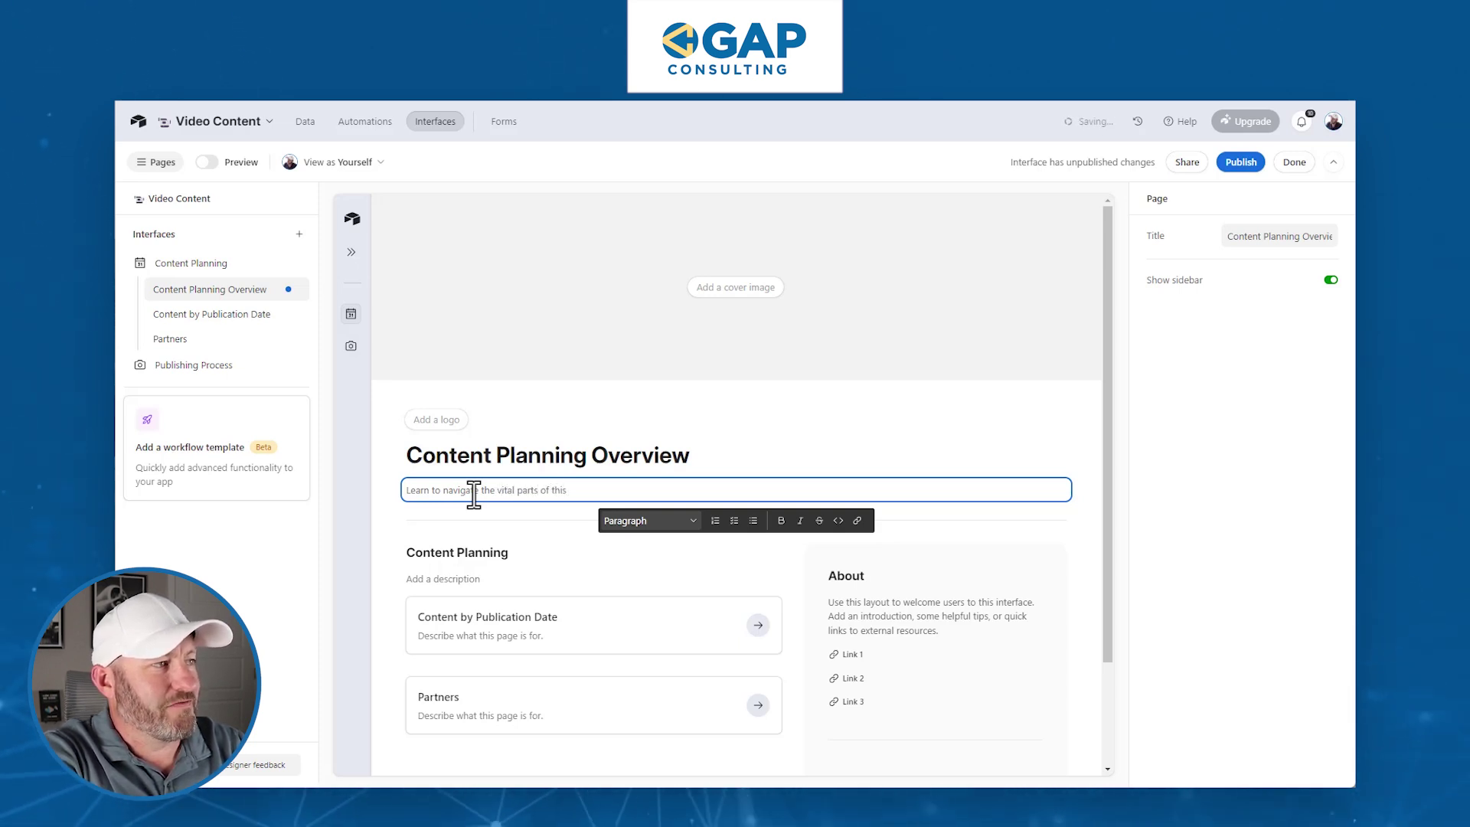
{"action": "type", "text": " interface."}
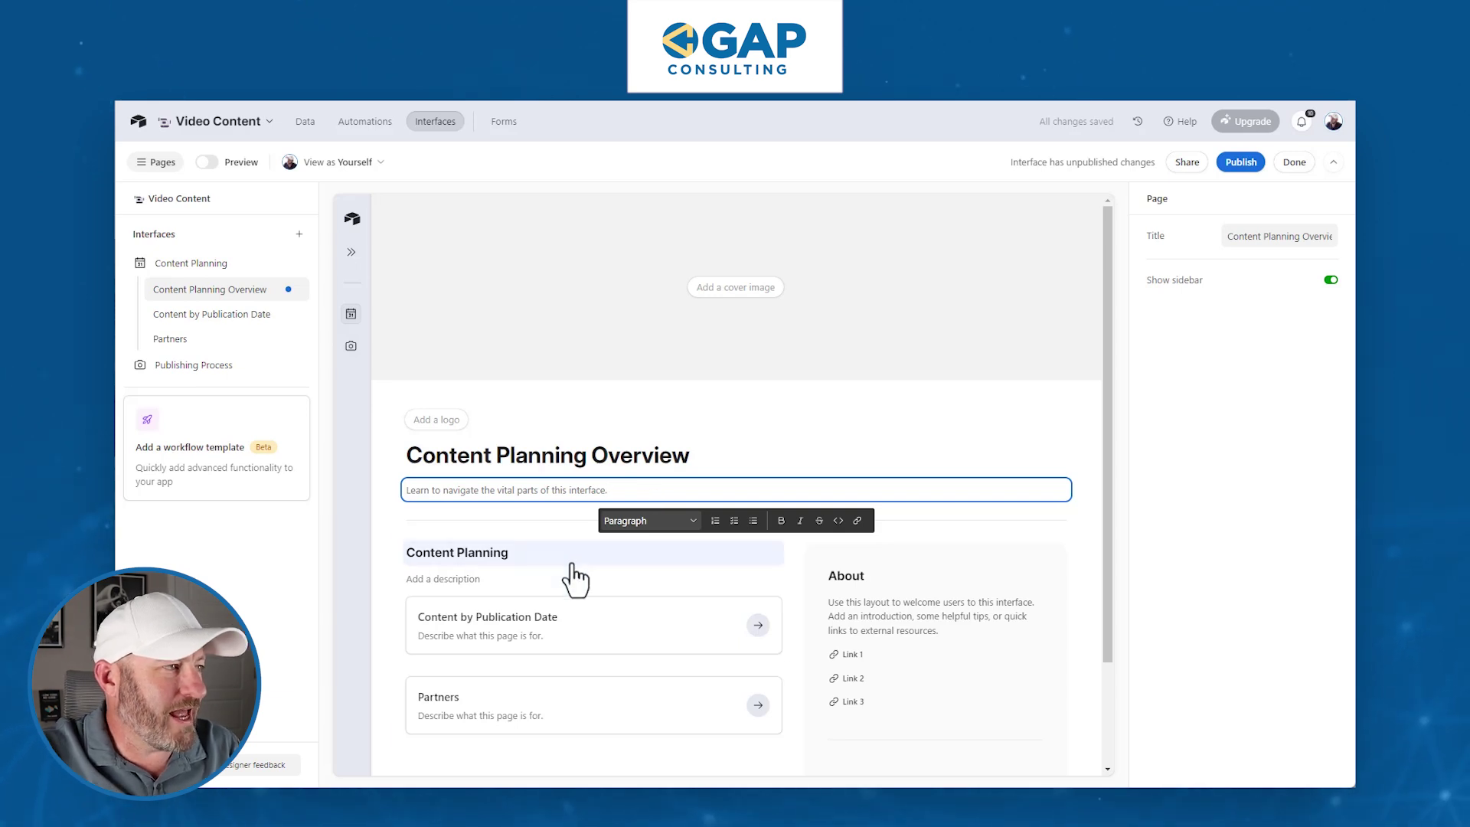
Step: Select the Content Planning bookmarks block and open the Content by Publication Date bookmark's properties
{"action": "left_click", "coordinate": [542, 539]}
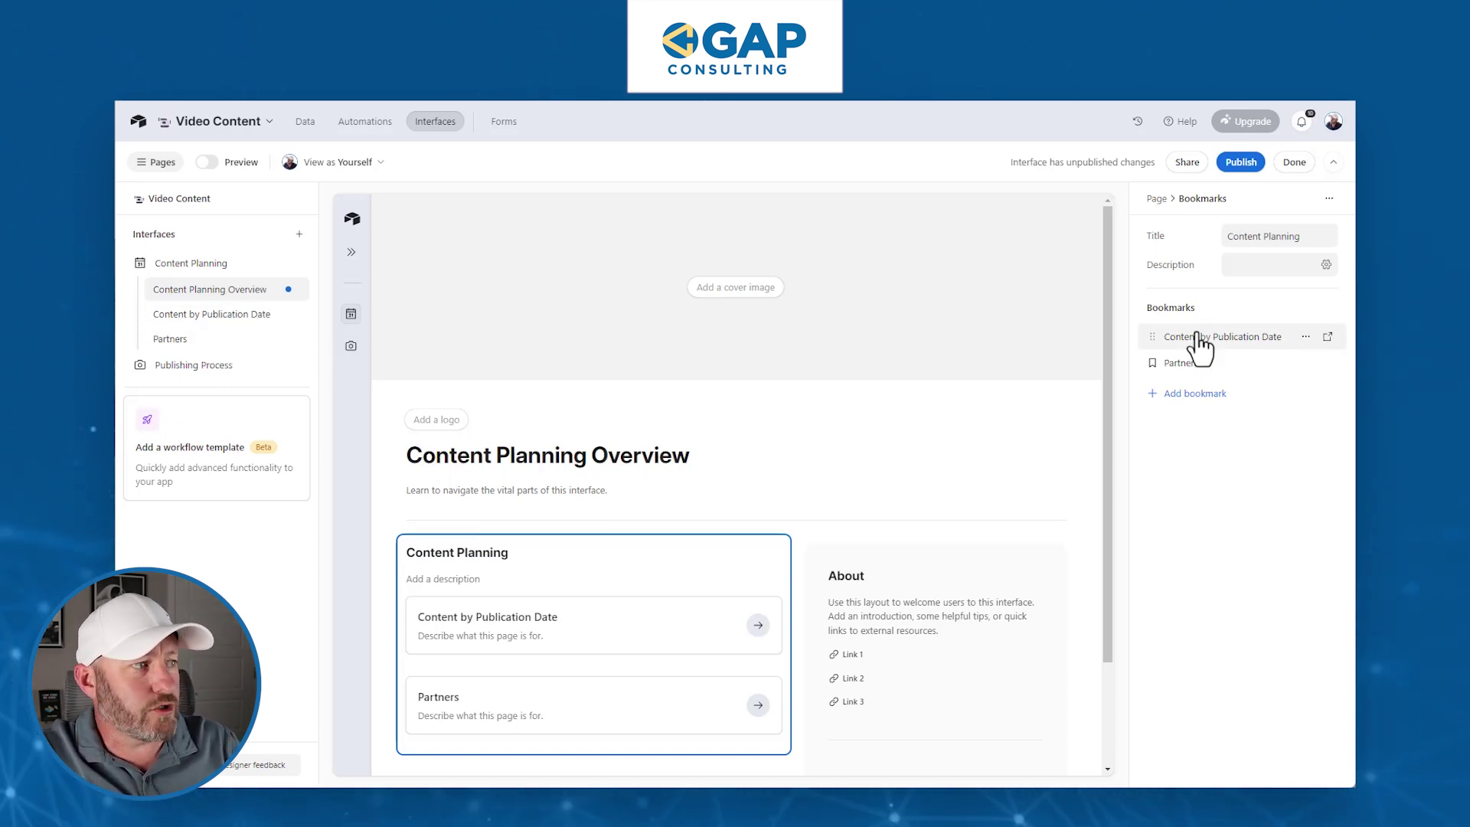
{"action": "left_click", "coordinate": [1329, 339]}
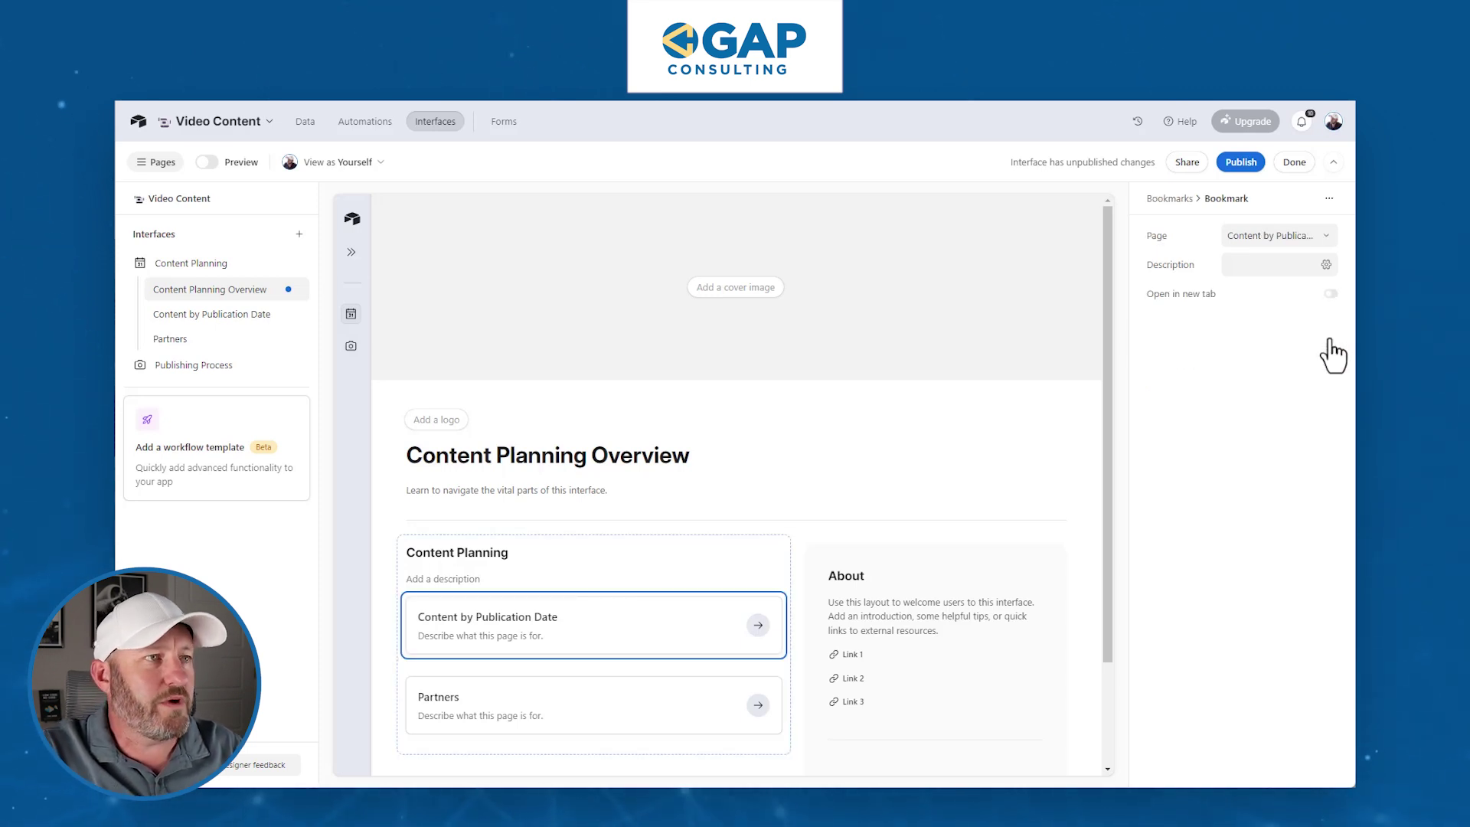
Step: Describe the bookmark as 'Plan the content for the YouTube channel', leaving its target page unchanged
{"action": "left_click", "coordinate": [1280, 266]}
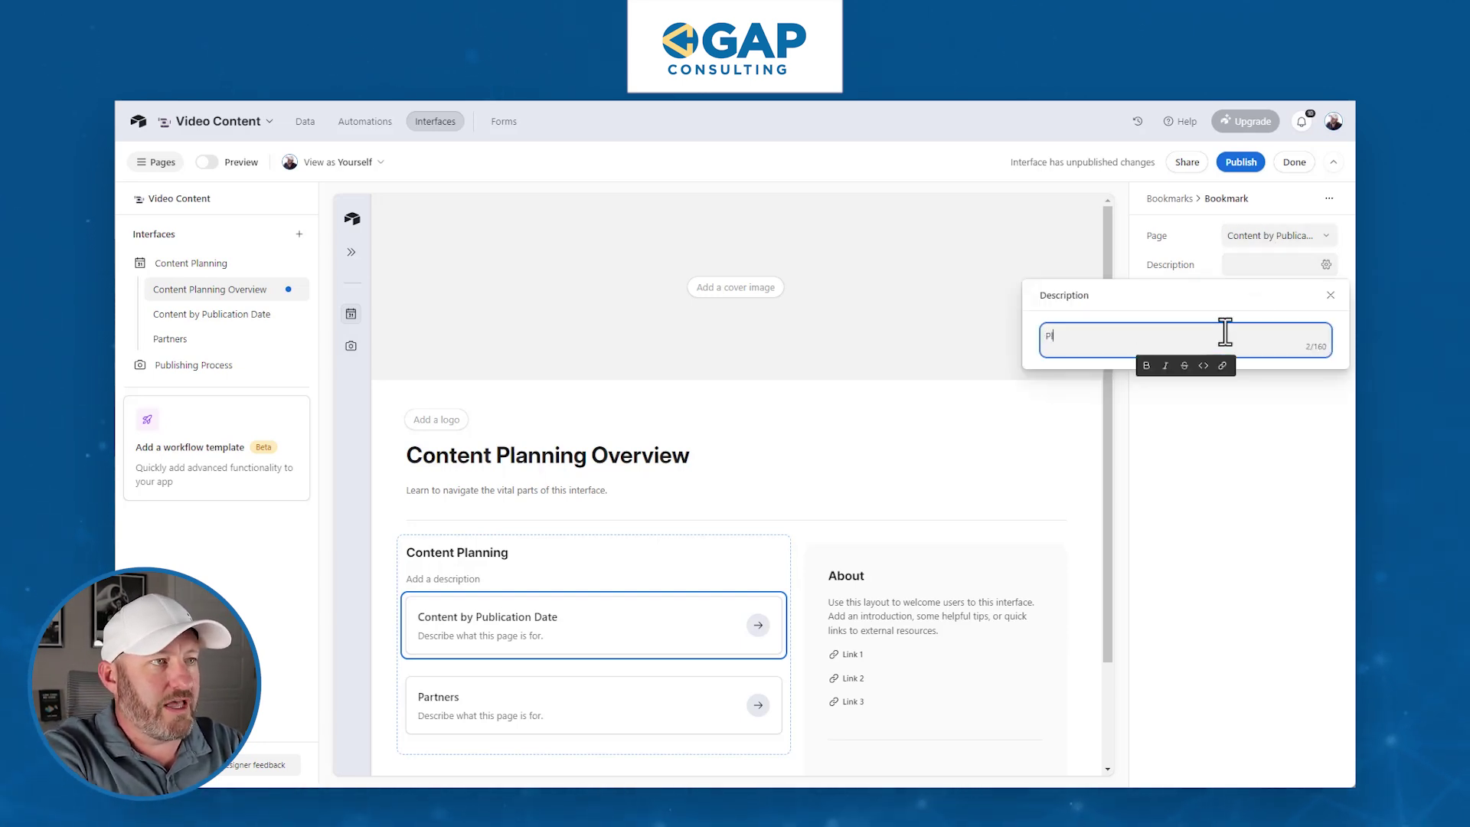
{"action": "type", "text": "Plan the content for the "}
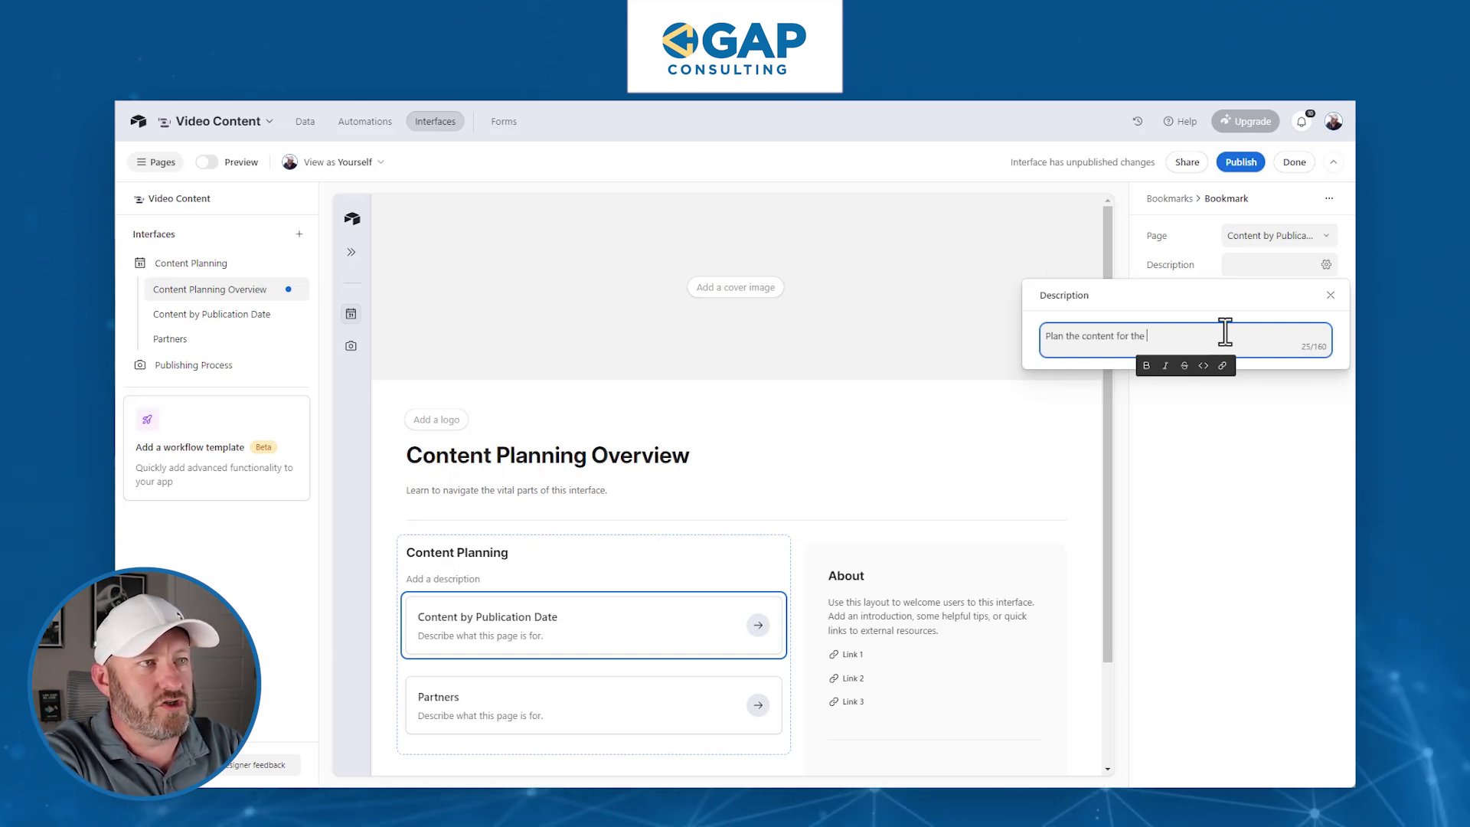
{"action": "type", "text": "YouTube channel"}
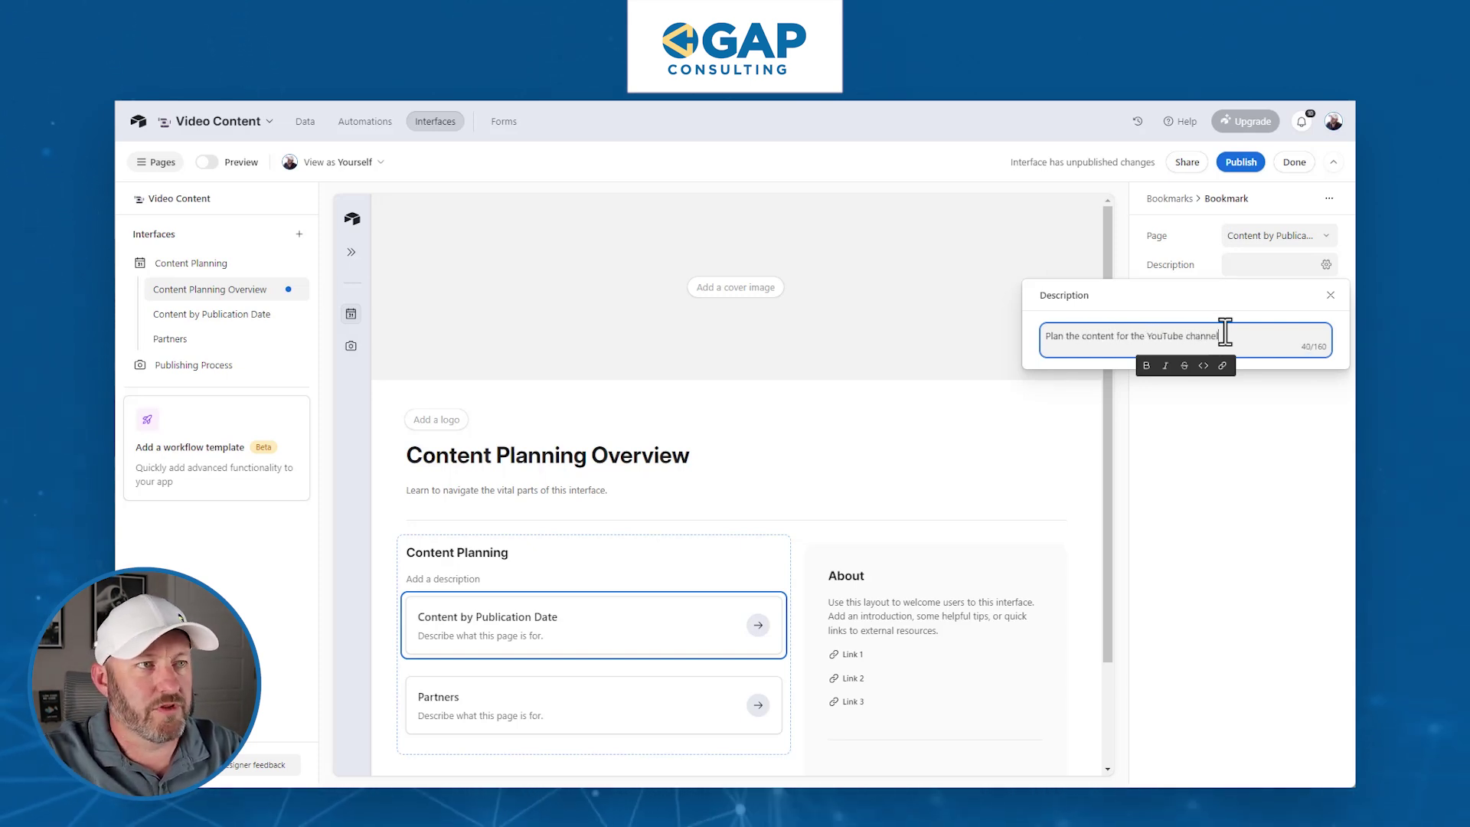
{"action": "left_click", "coordinate": [1331, 295]}
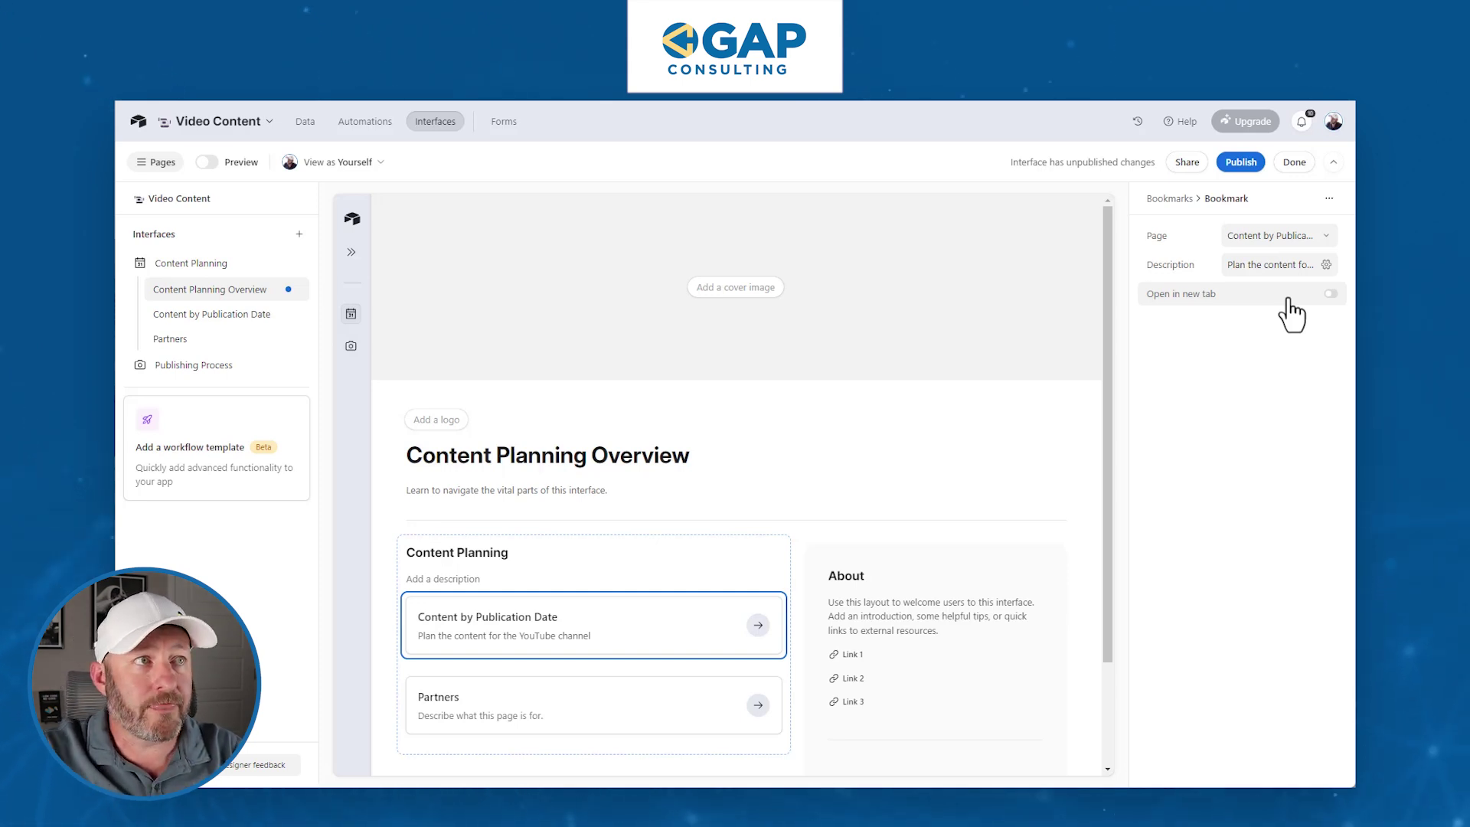
{"action": "left_click", "coordinate": [1288, 236]}
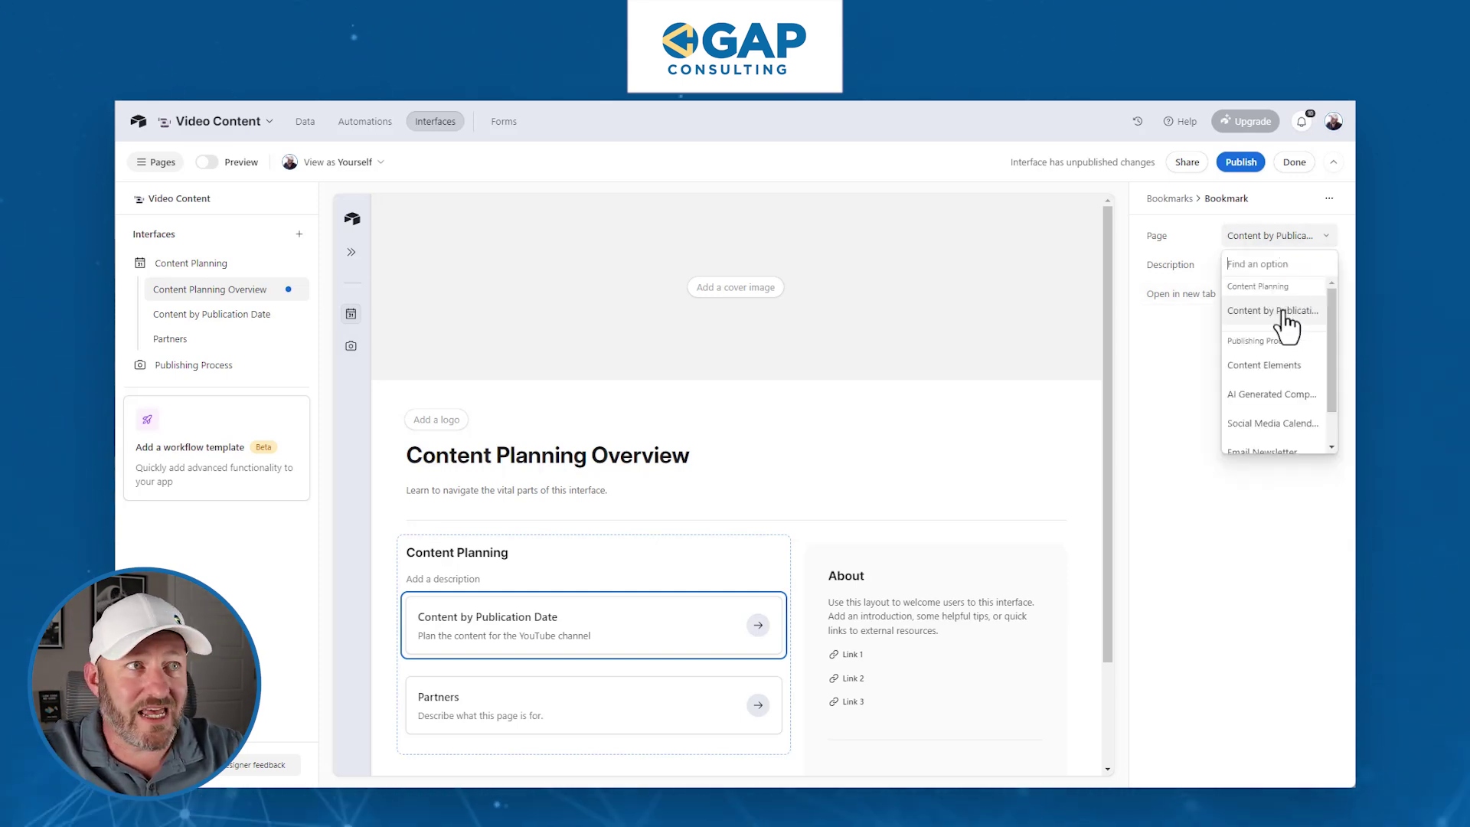
{"action": "left_click", "coordinate": [1213, 312]}
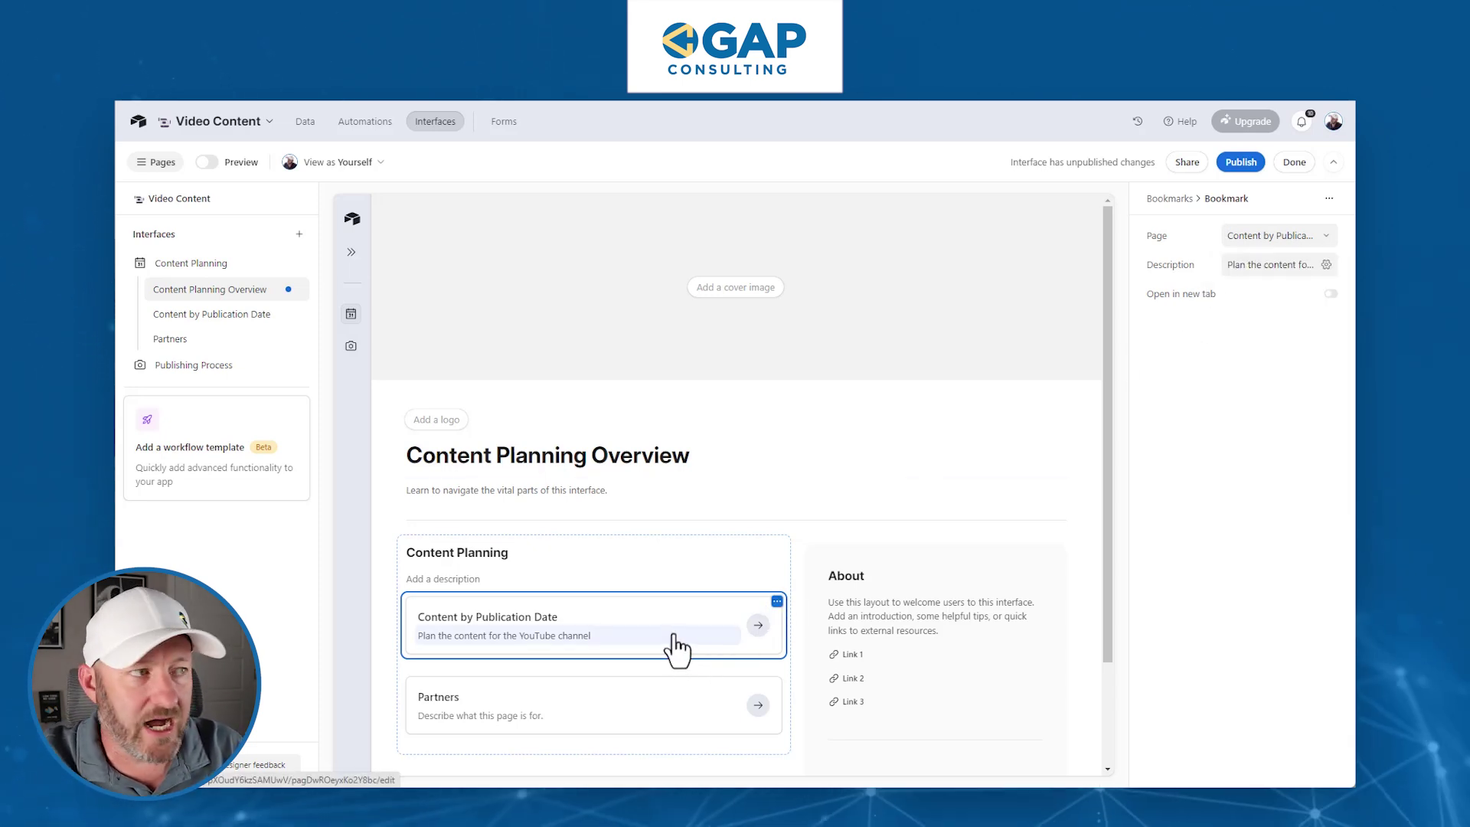
{"action": "scroll", "coordinate": [674, 647], "scroll_direction": "down", "scroll_amount": 3}
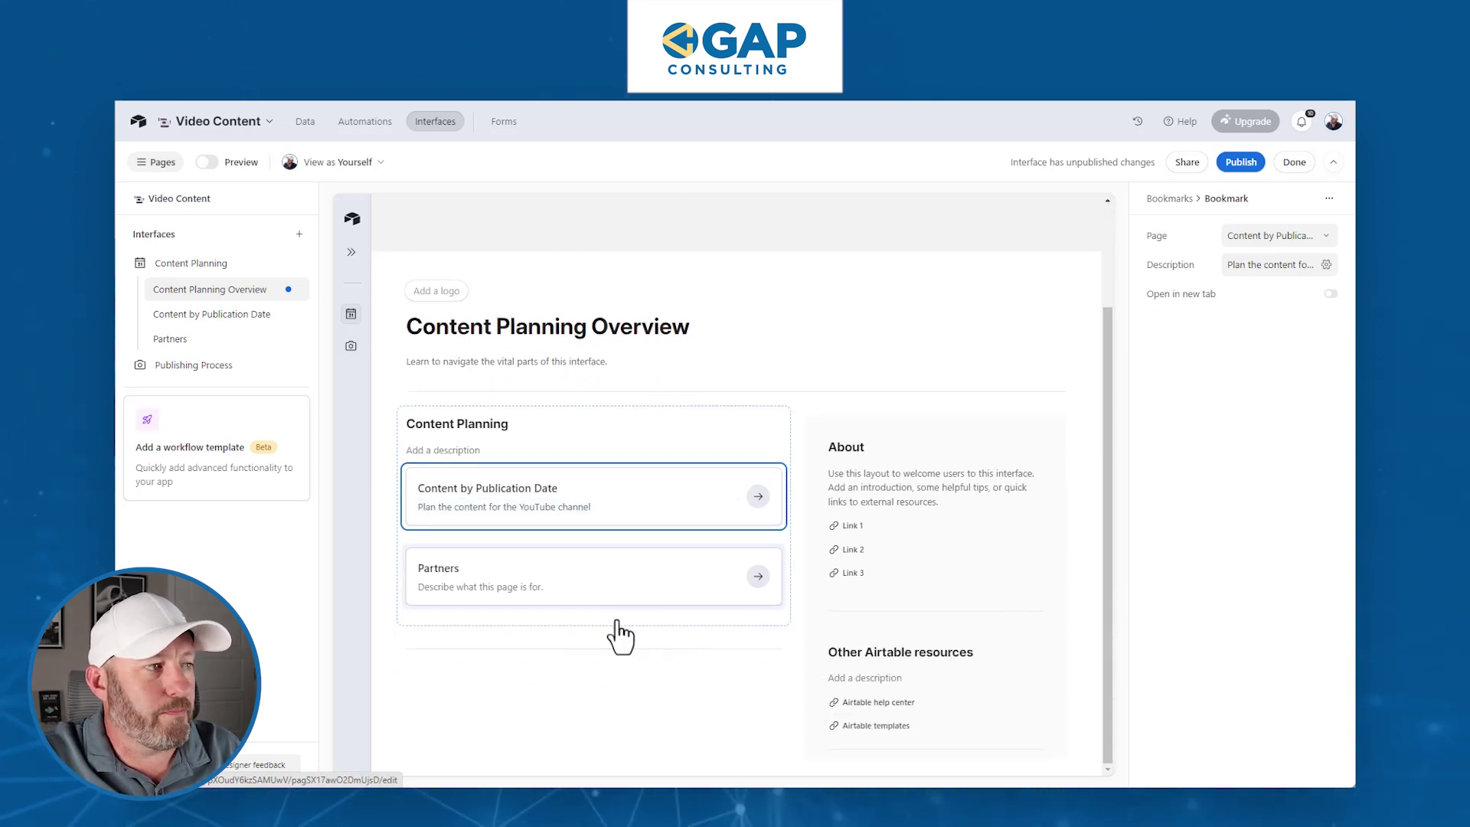
Step: Open the Partners bookmark's settings, then select the About section with Link 1–3
{"action": "left_click", "coordinate": [617, 637]}
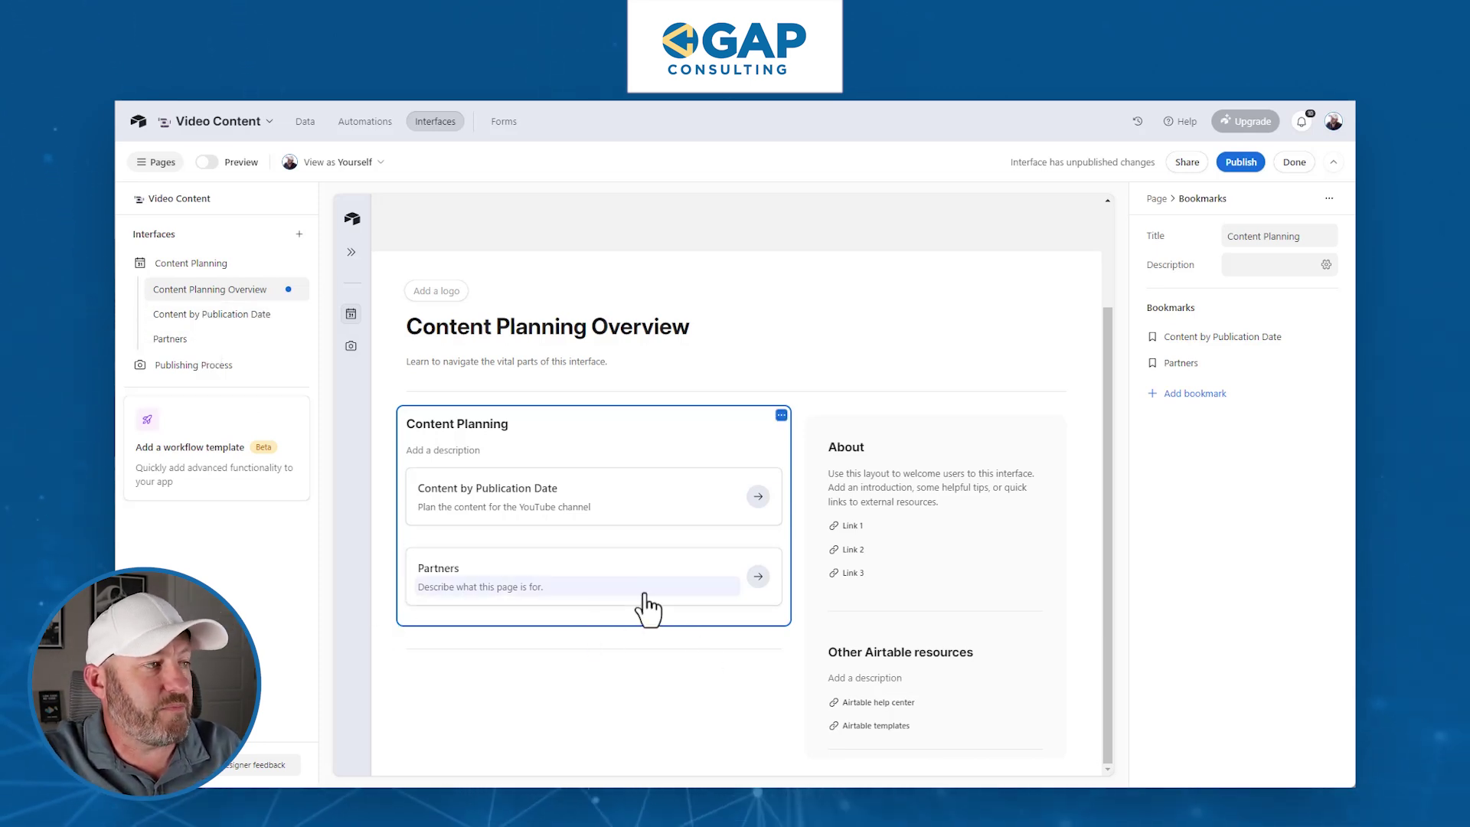
{"action": "left_click", "coordinate": [651, 568]}
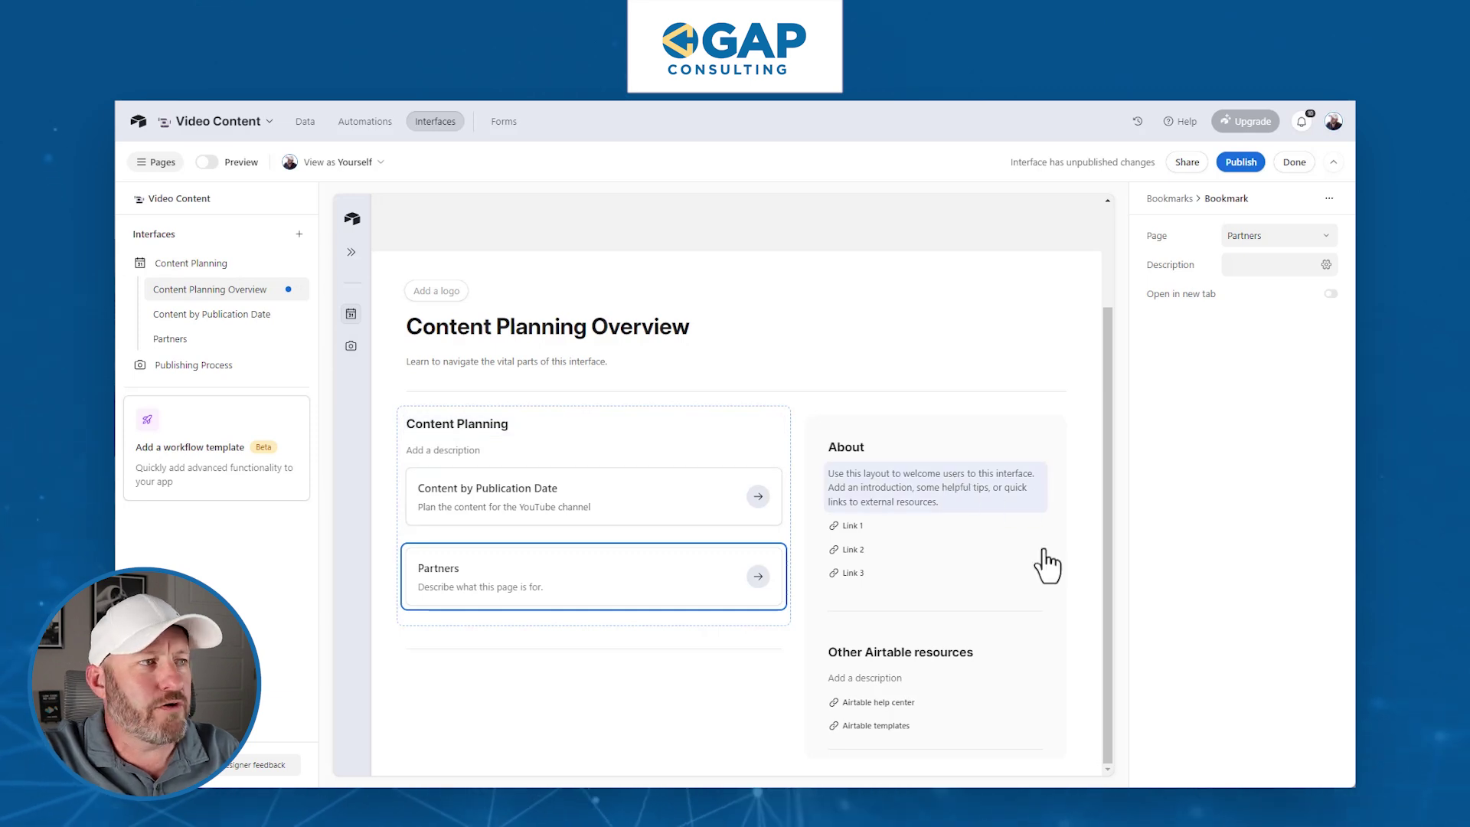
{"action": "left_click", "coordinate": [908, 446]}
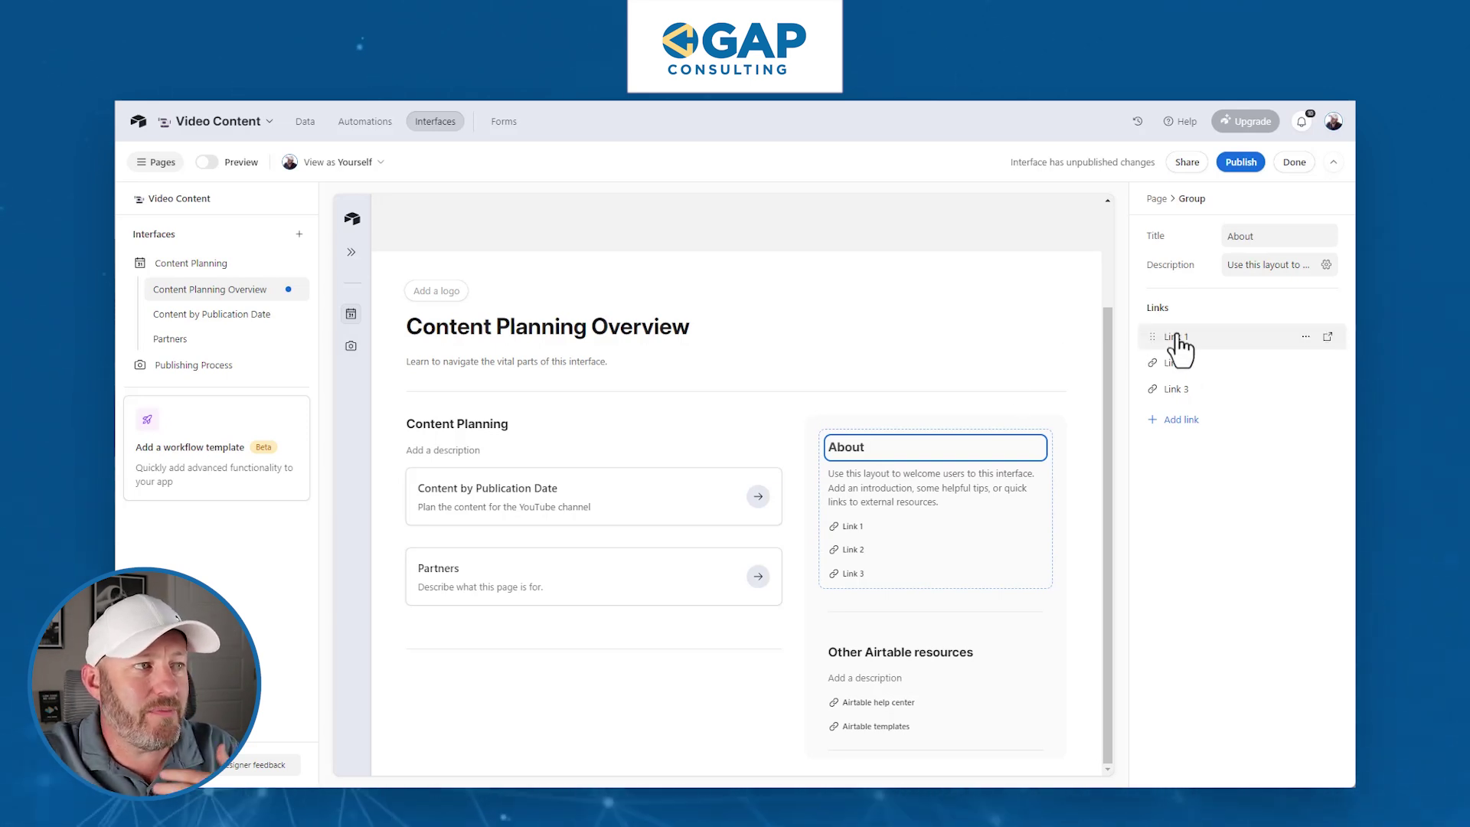
{"action": "left_click", "coordinate": [983, 528]}
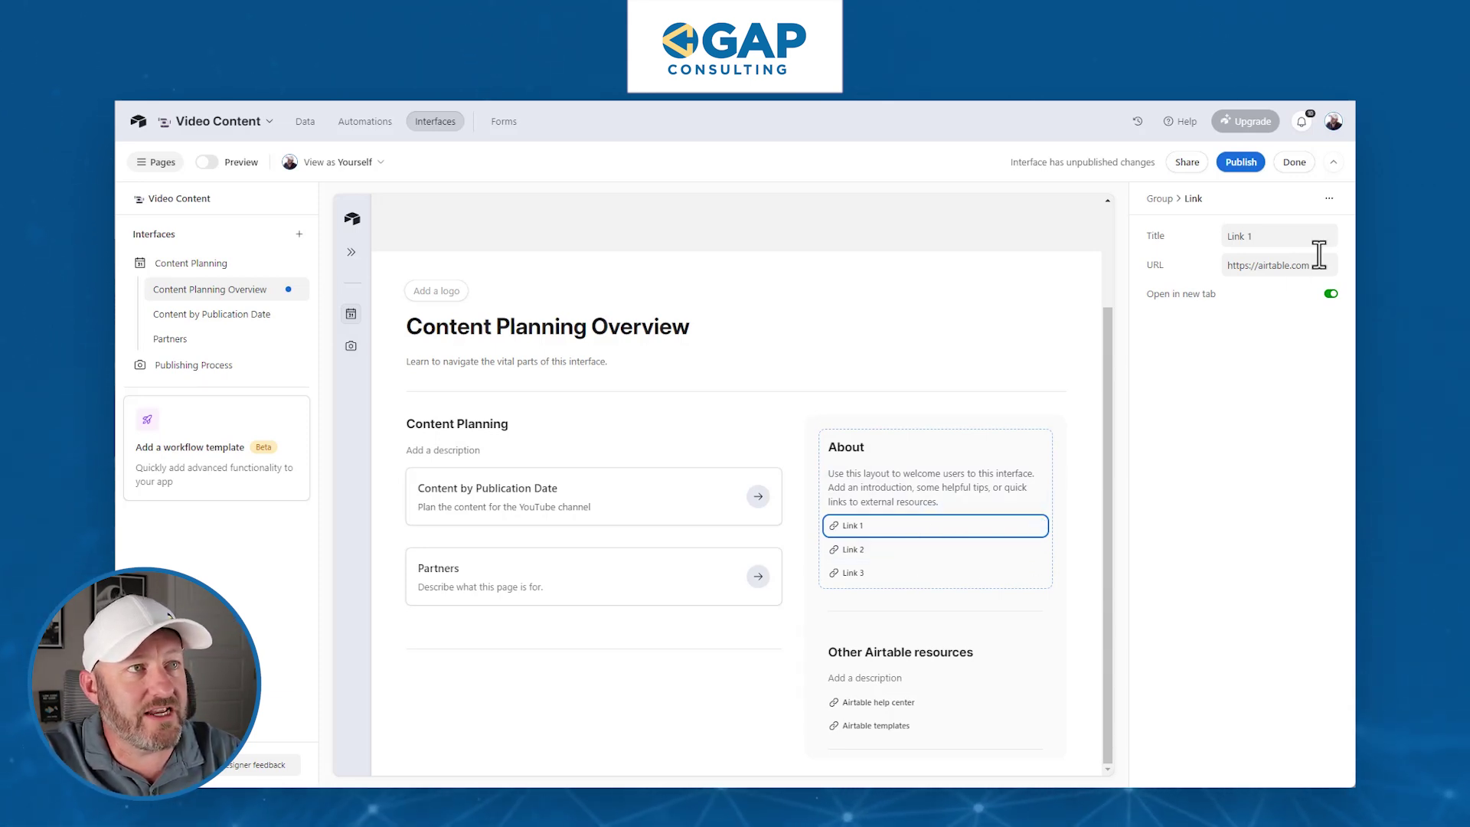
Step: Rename the first About link from Link 1 to 'Airtable', keeping its URL and new-tab option
{"action": "triple_click", "coordinate": [1269, 238]}
{"action": "type", "text": "Airtable"}
{"action": "key", "text": "Tab"}
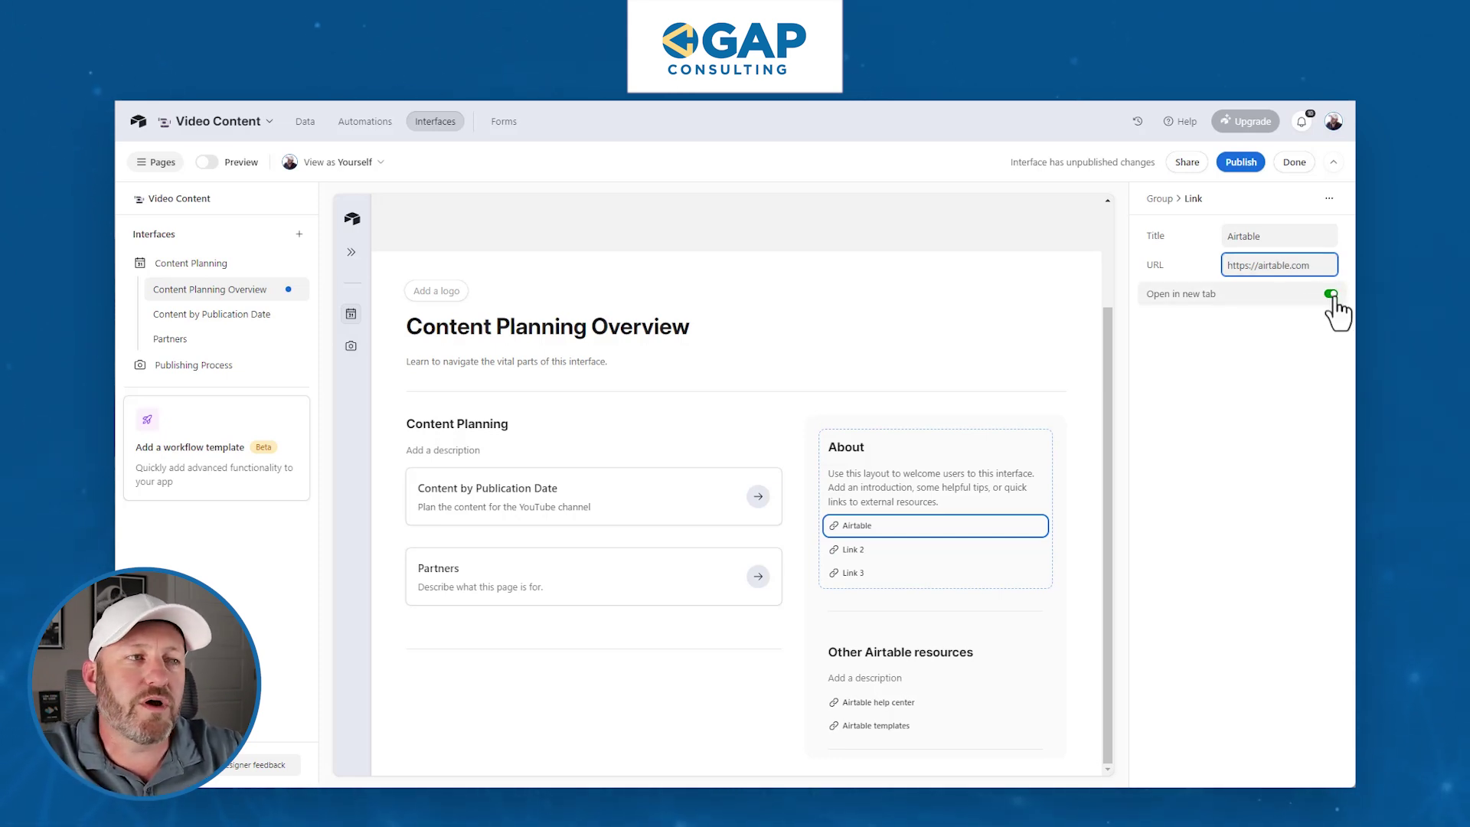
{"action": "left_click", "coordinate": [1271, 237]}
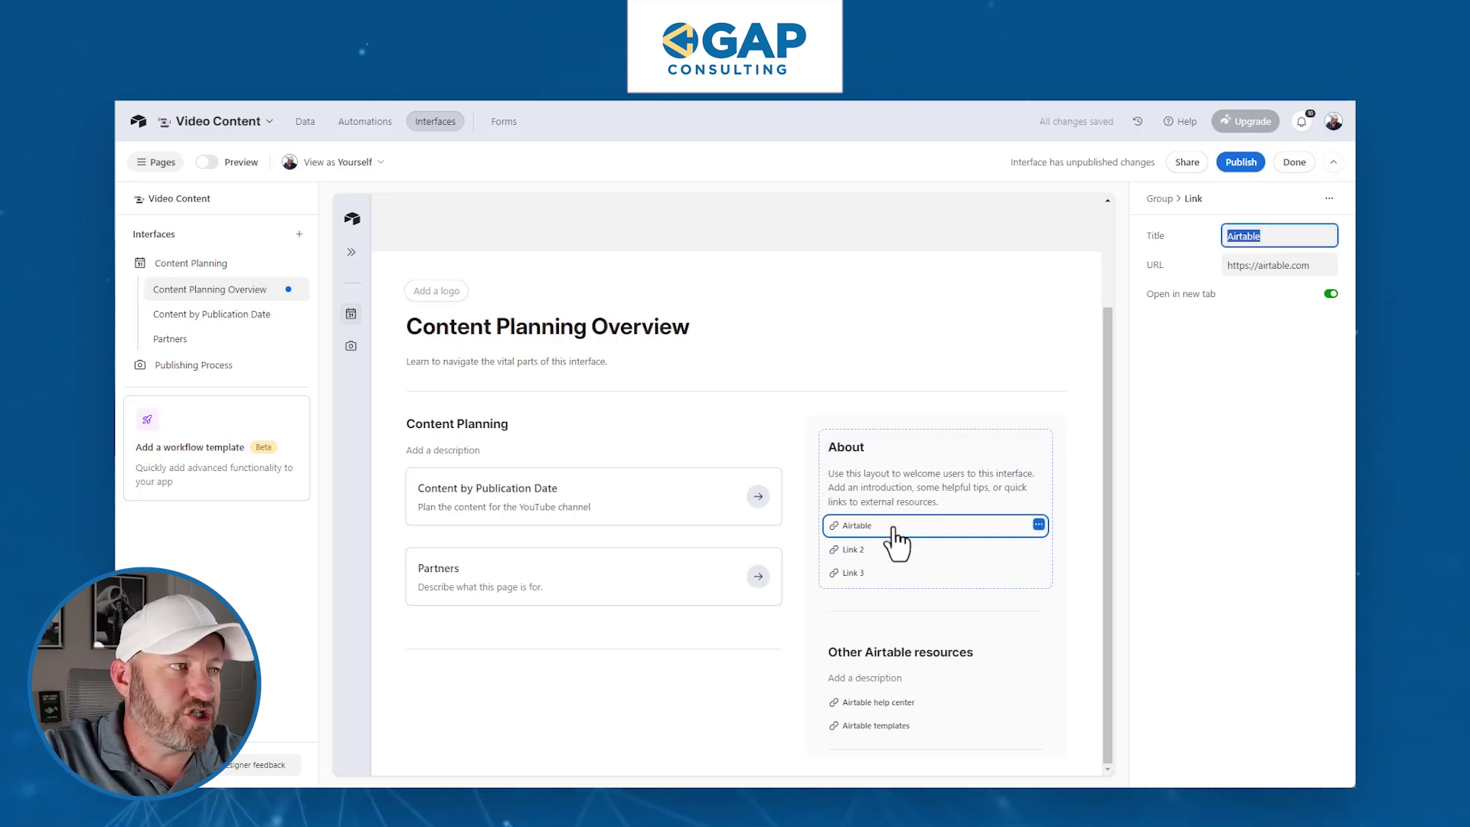
{"action": "left_click", "coordinate": [1042, 459]}
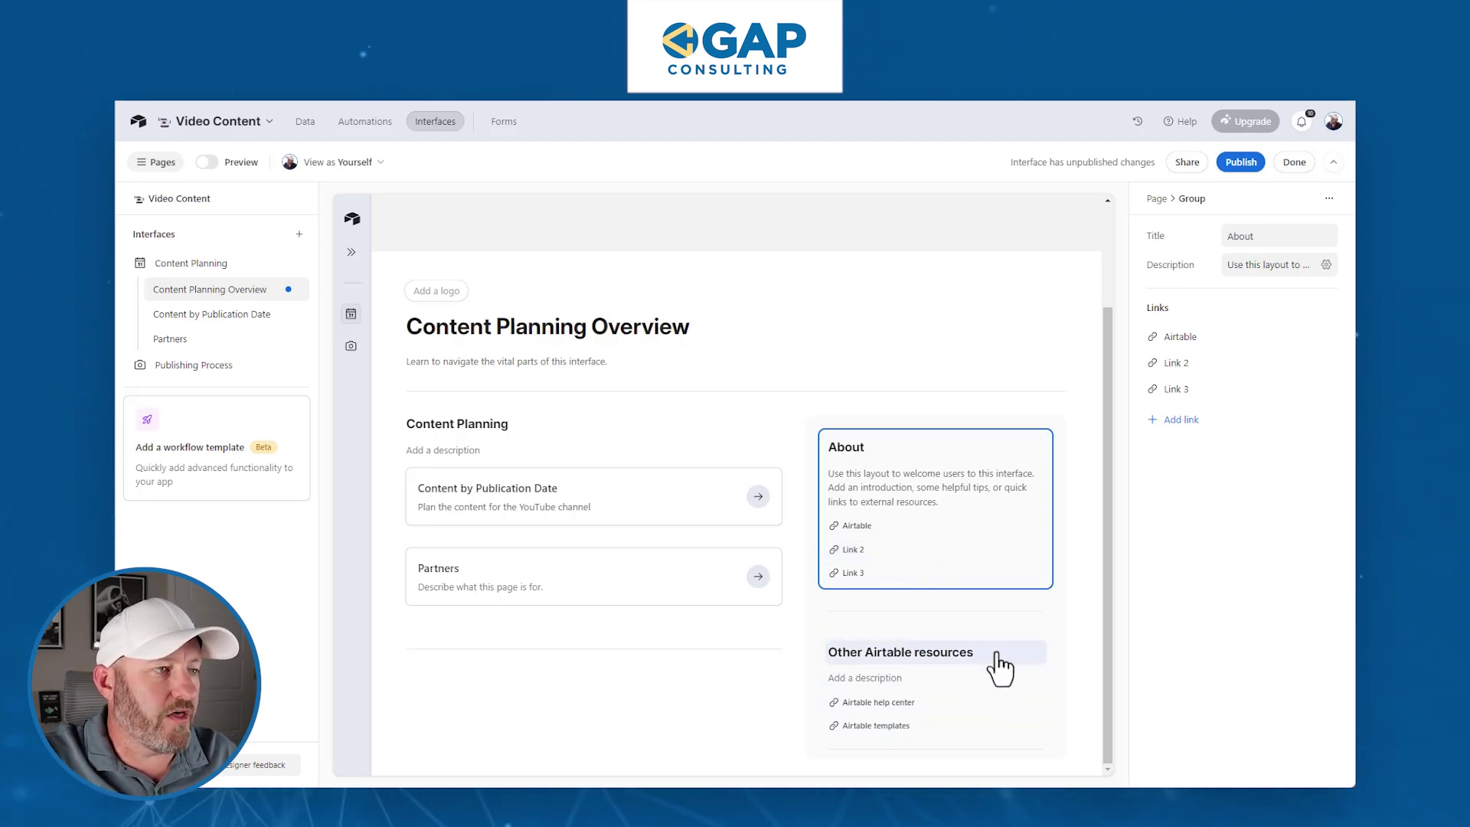
Step: Select the Airtable help center link under Other Airtable resources and open its settings
{"action": "left_click", "coordinate": [1043, 649]}
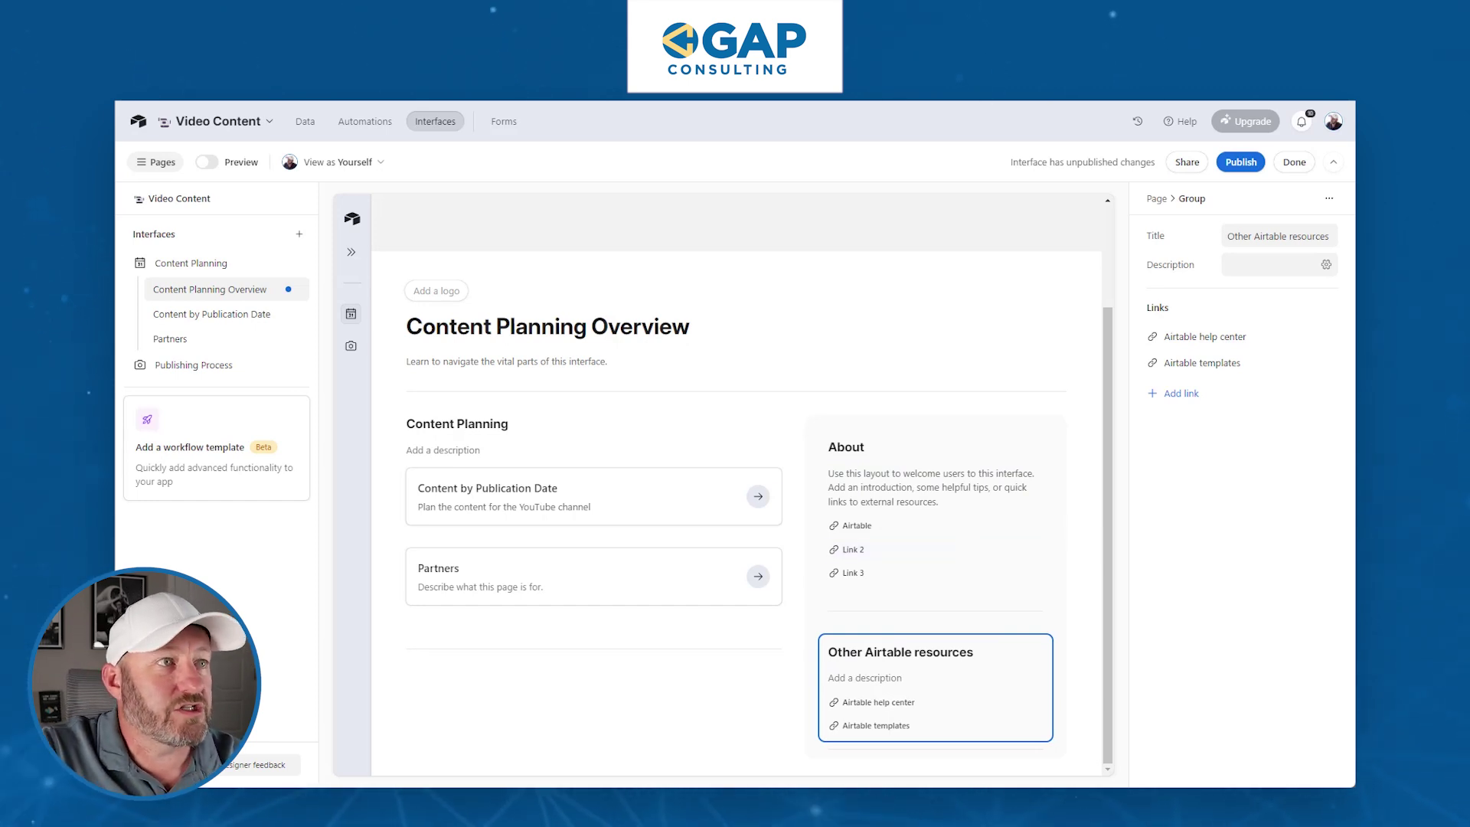
{"action": "triple_click", "coordinate": [1290, 238]}
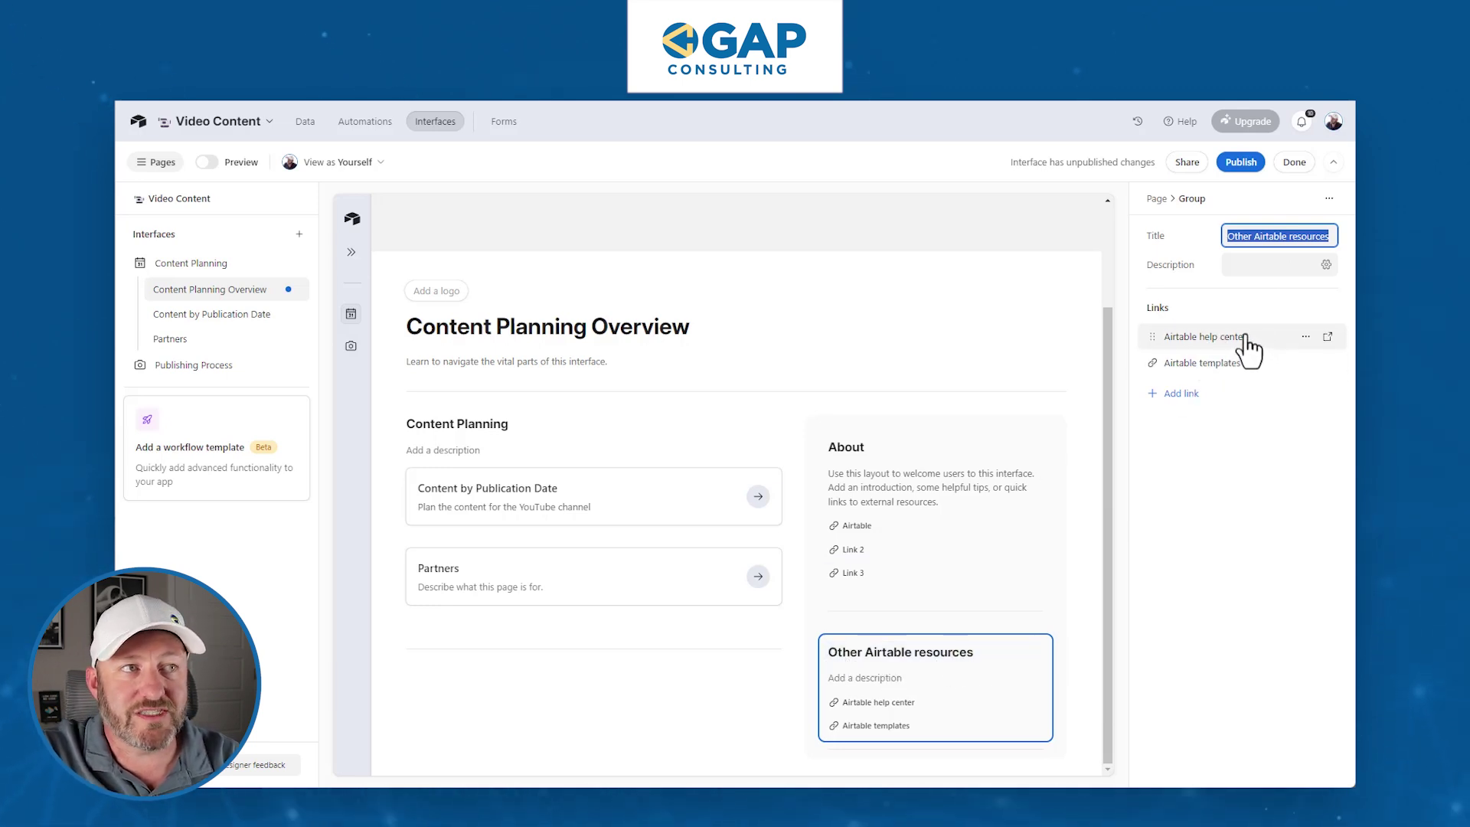
{"action": "left_click", "coordinate": [1305, 336]}
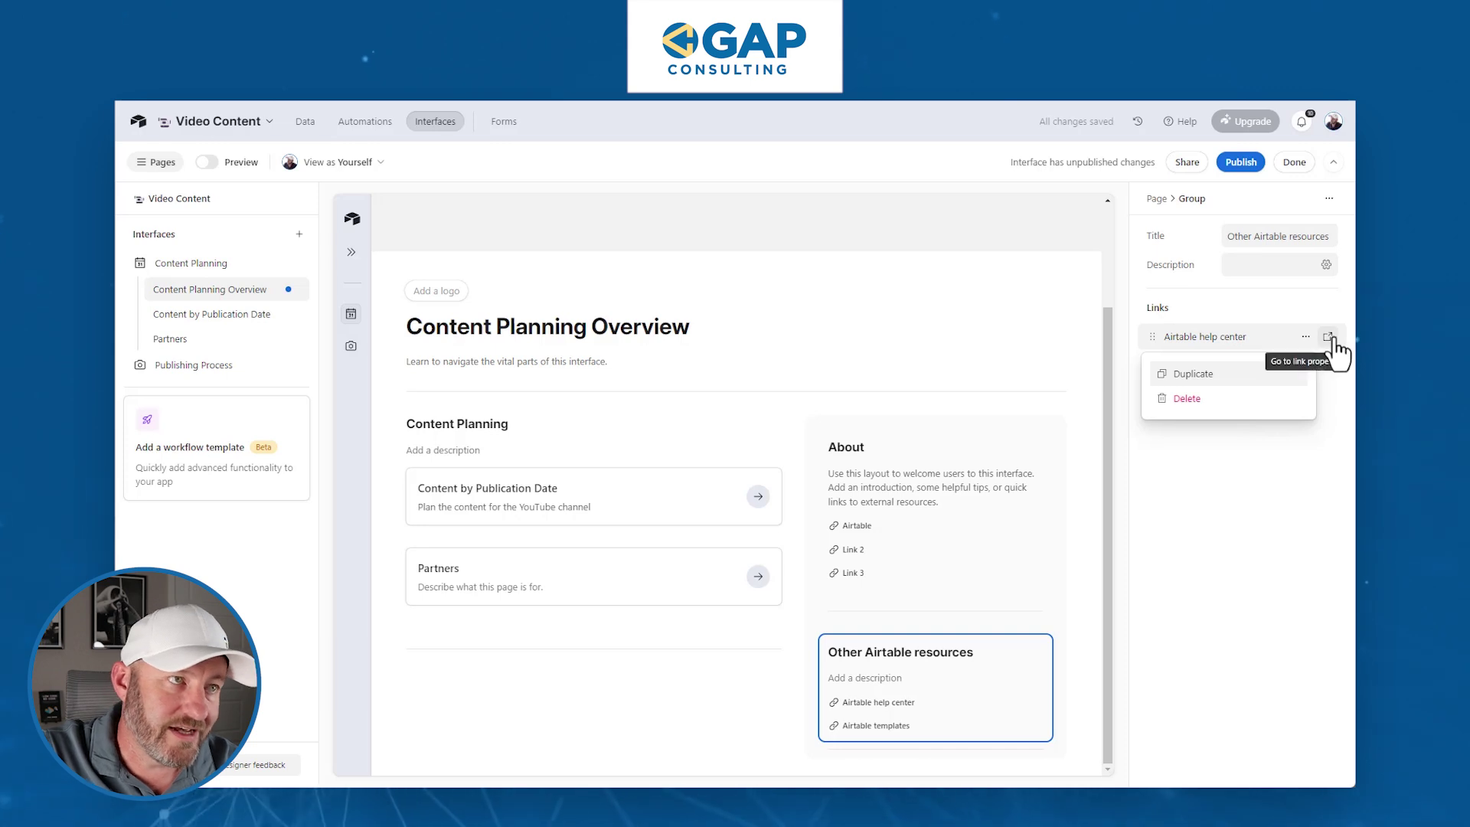
{"action": "left_click", "coordinate": [1329, 338]}
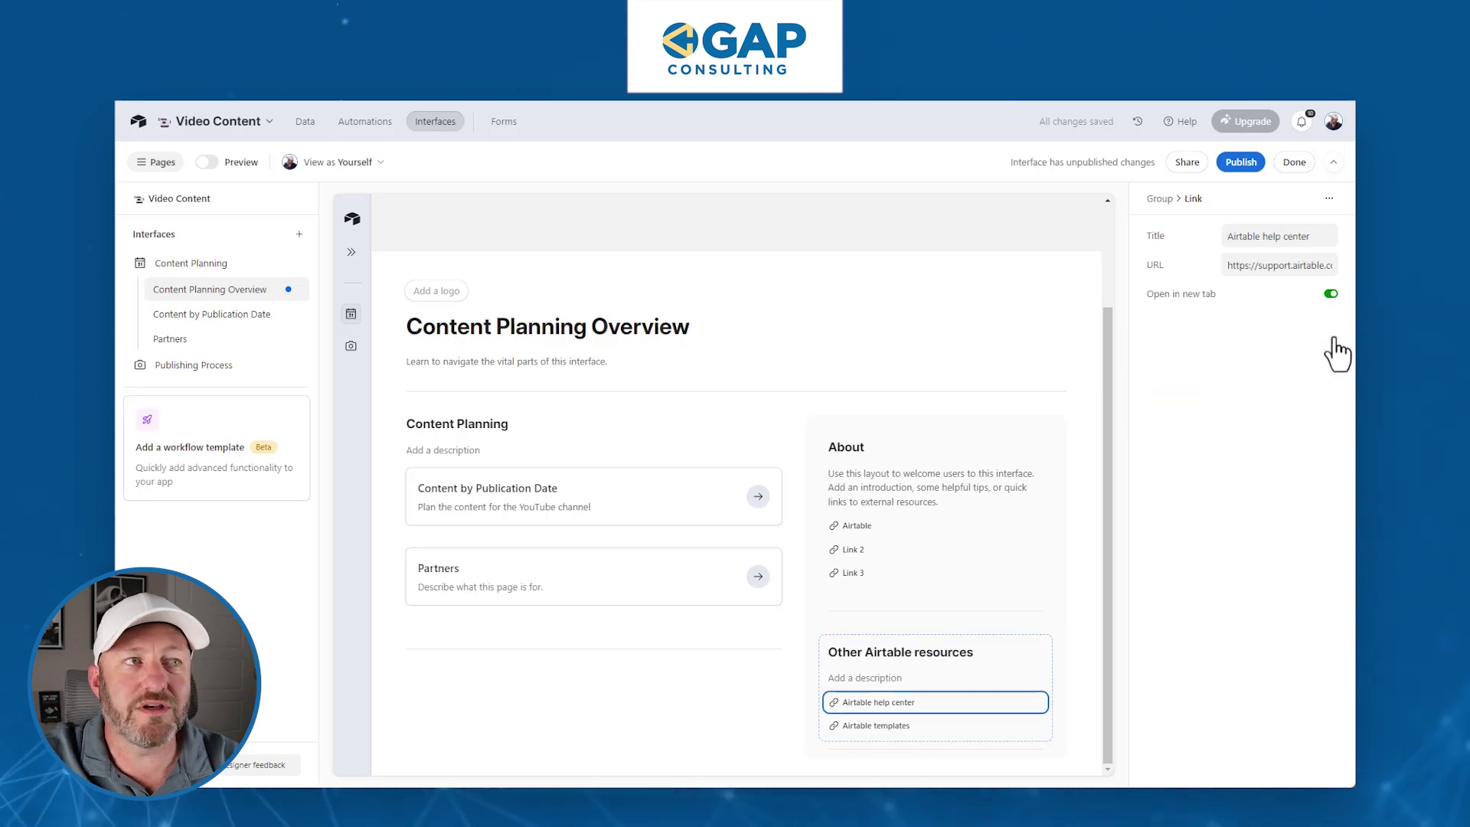
{"action": "left_click", "coordinate": [1293, 266]}
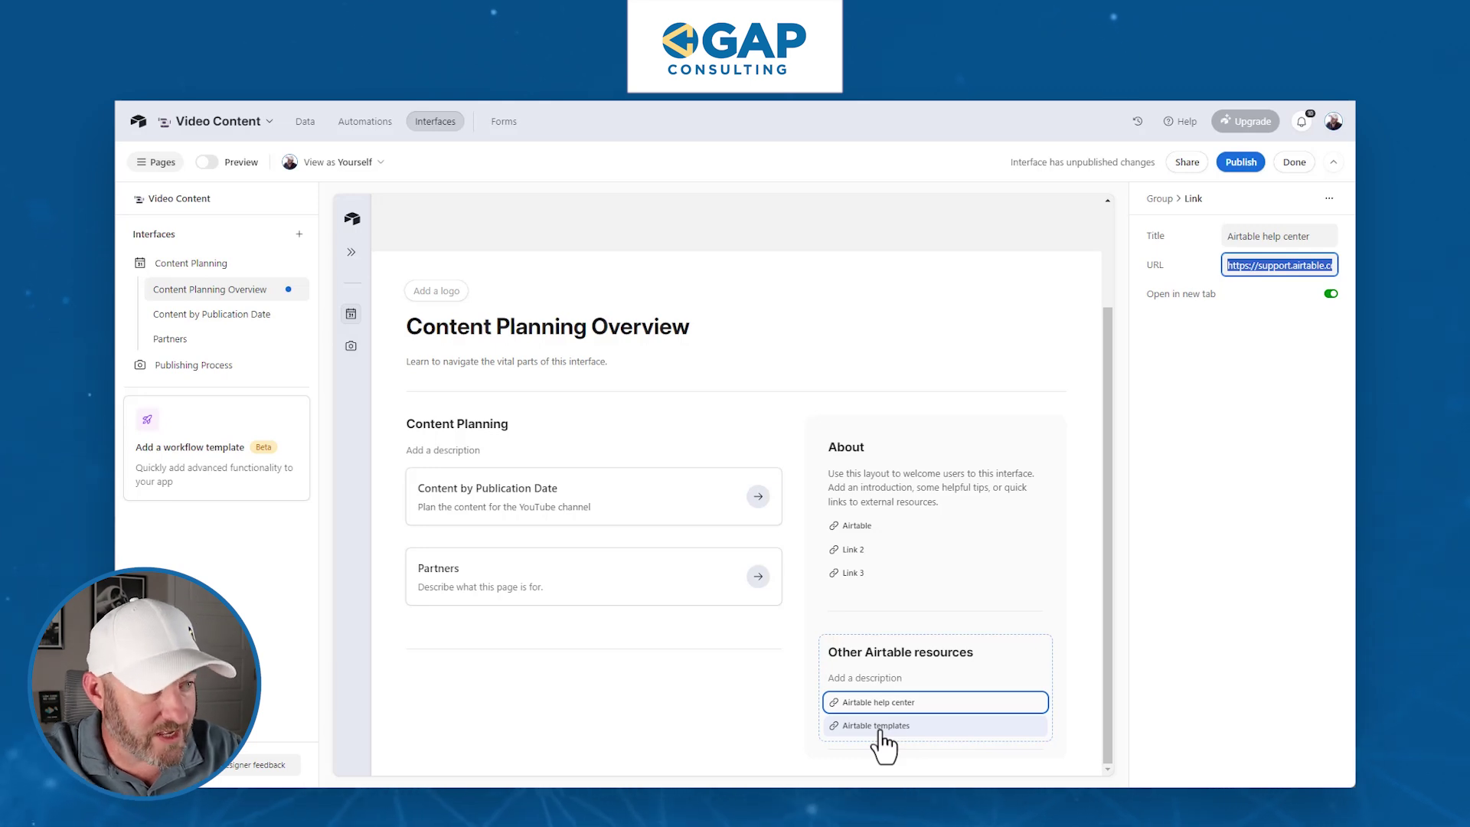
{"action": "left_click", "coordinate": [1174, 510]}
{"action": "left_click", "coordinate": [1095, 573]}
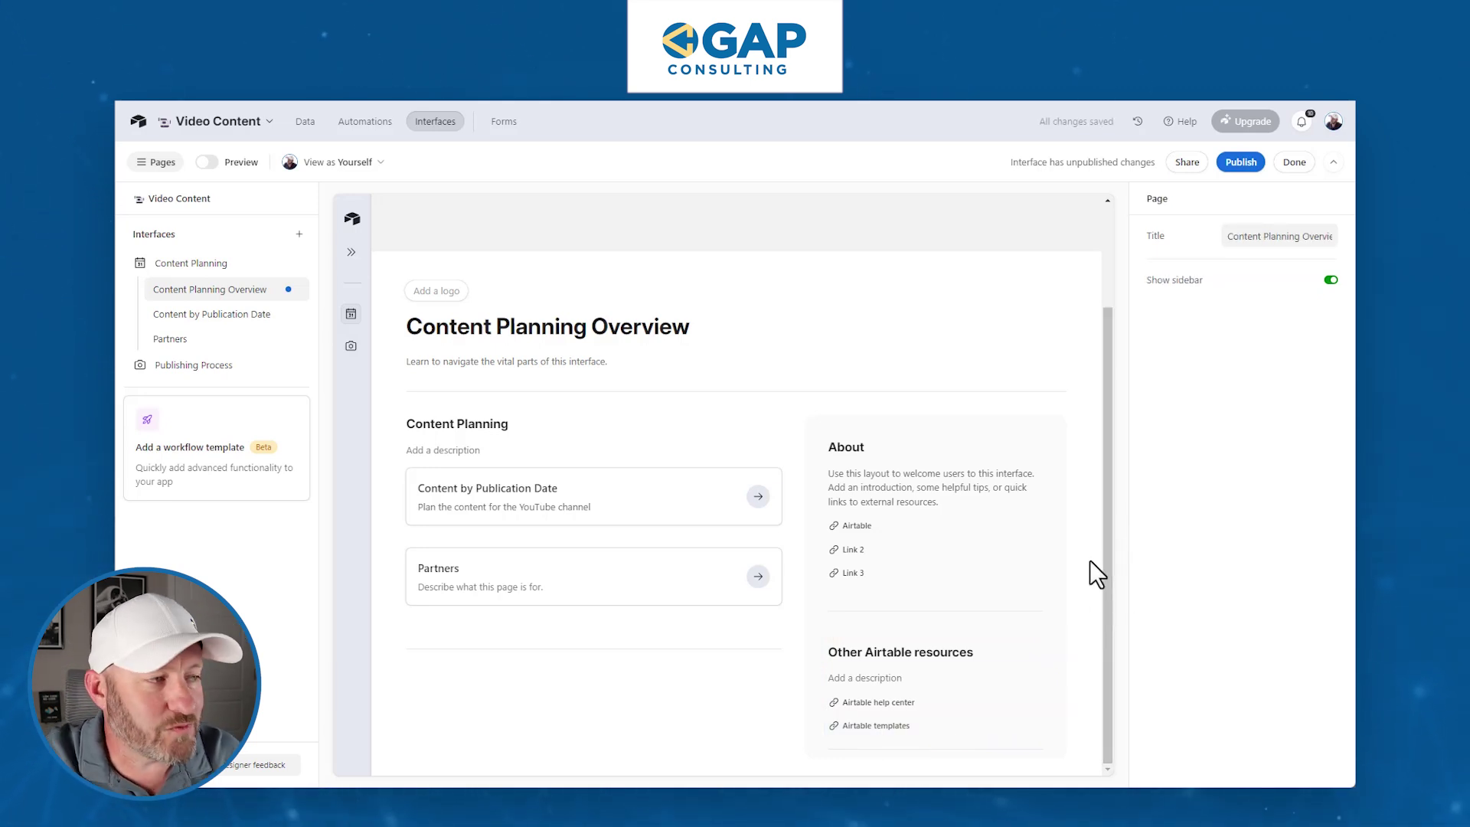
{"action": "left_click", "coordinate": [933, 702]}
{"action": "triple_click", "coordinate": [1282, 237]}
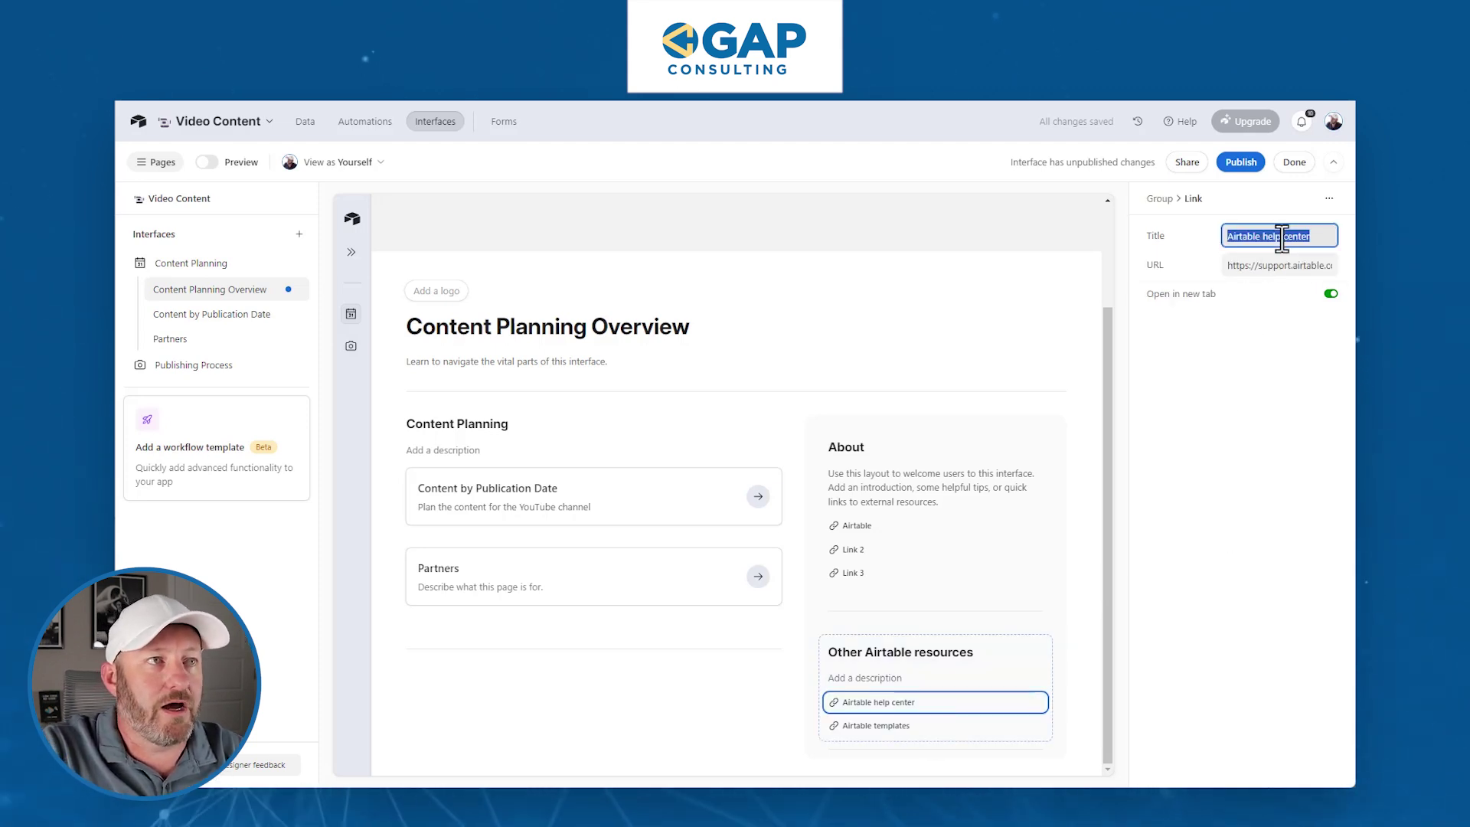
{"action": "type", "text": "GAP"}
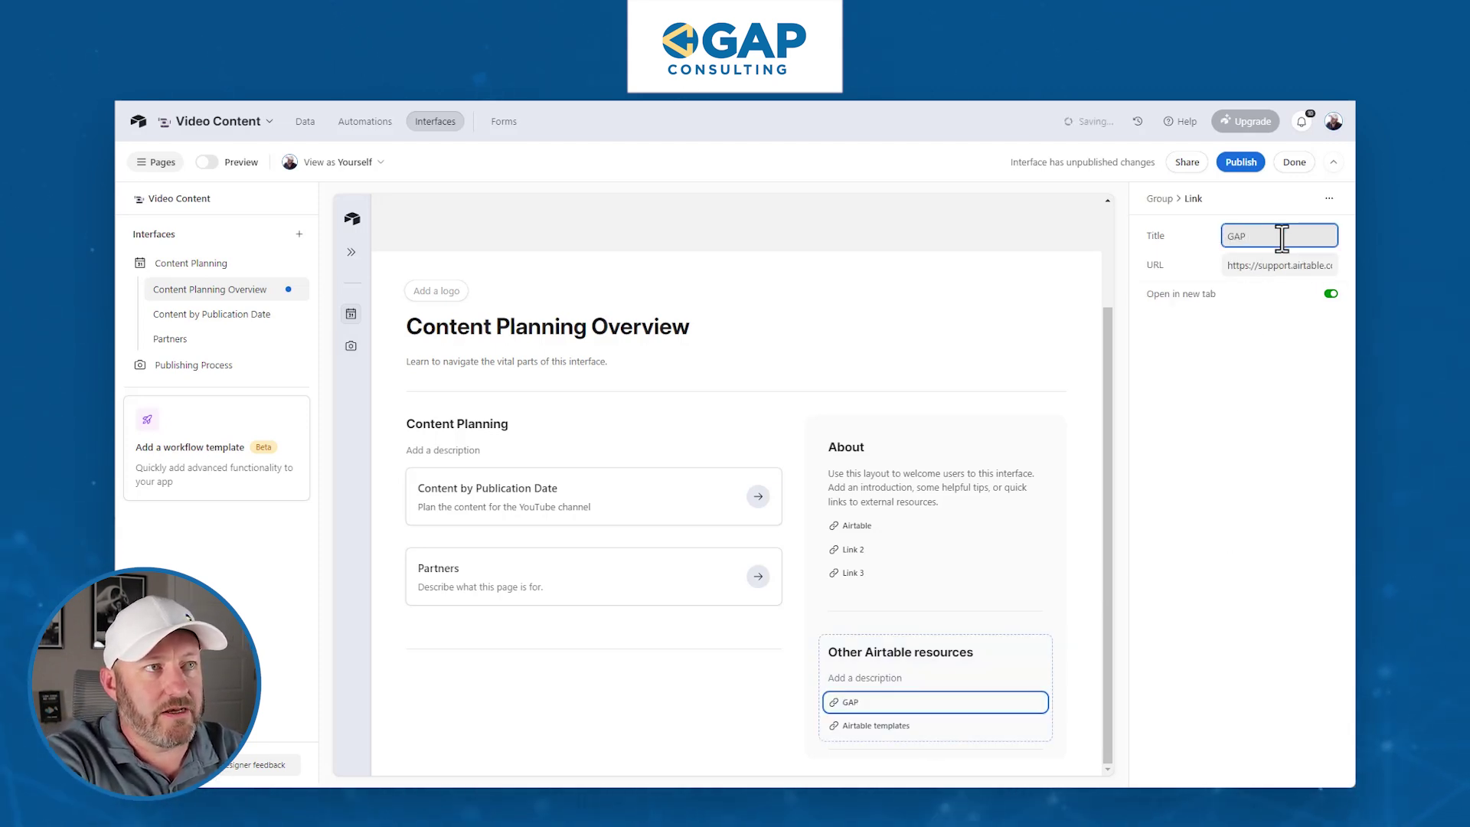
{"action": "type", "text": " Website"}
{"action": "key", "text": "Tab"}
{"action": "key", "text": "BackSpace"}
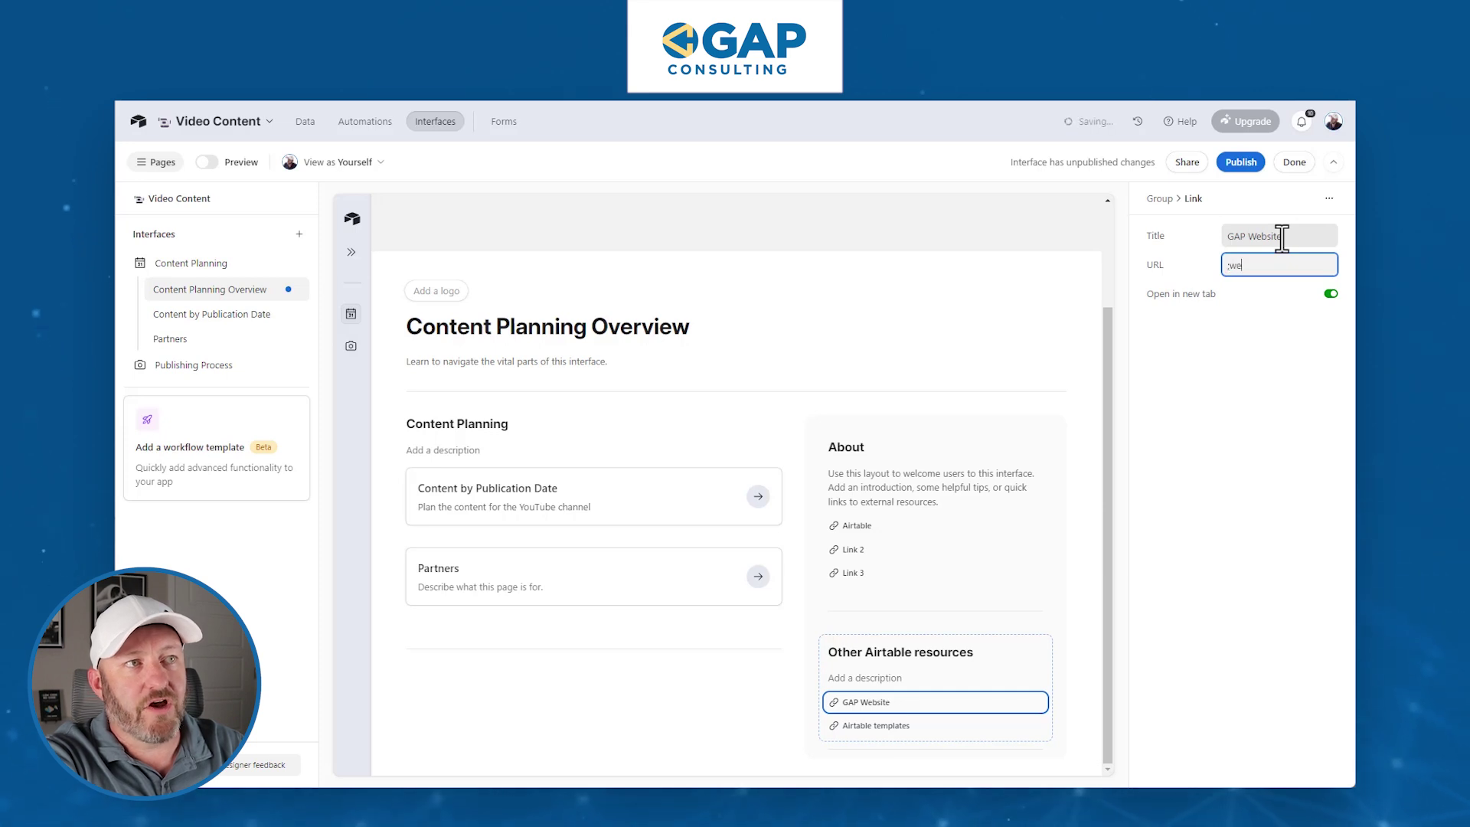
{"action": "type", "text": "https://gapconsulting.io"}
{"action": "left_click", "coordinate": [1301, 494]}
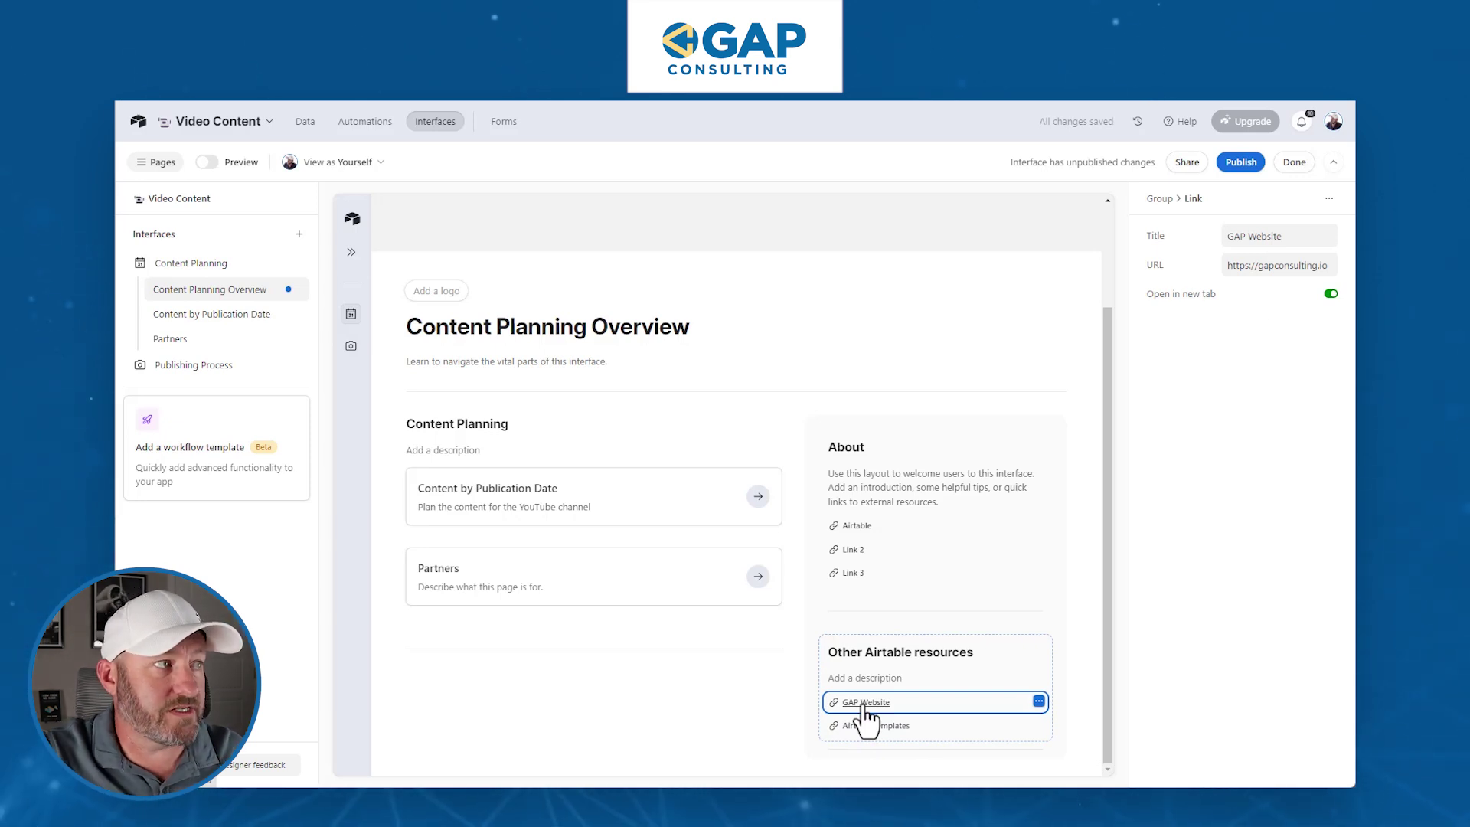
{"action": "left_click", "coordinate": [762, 297]}
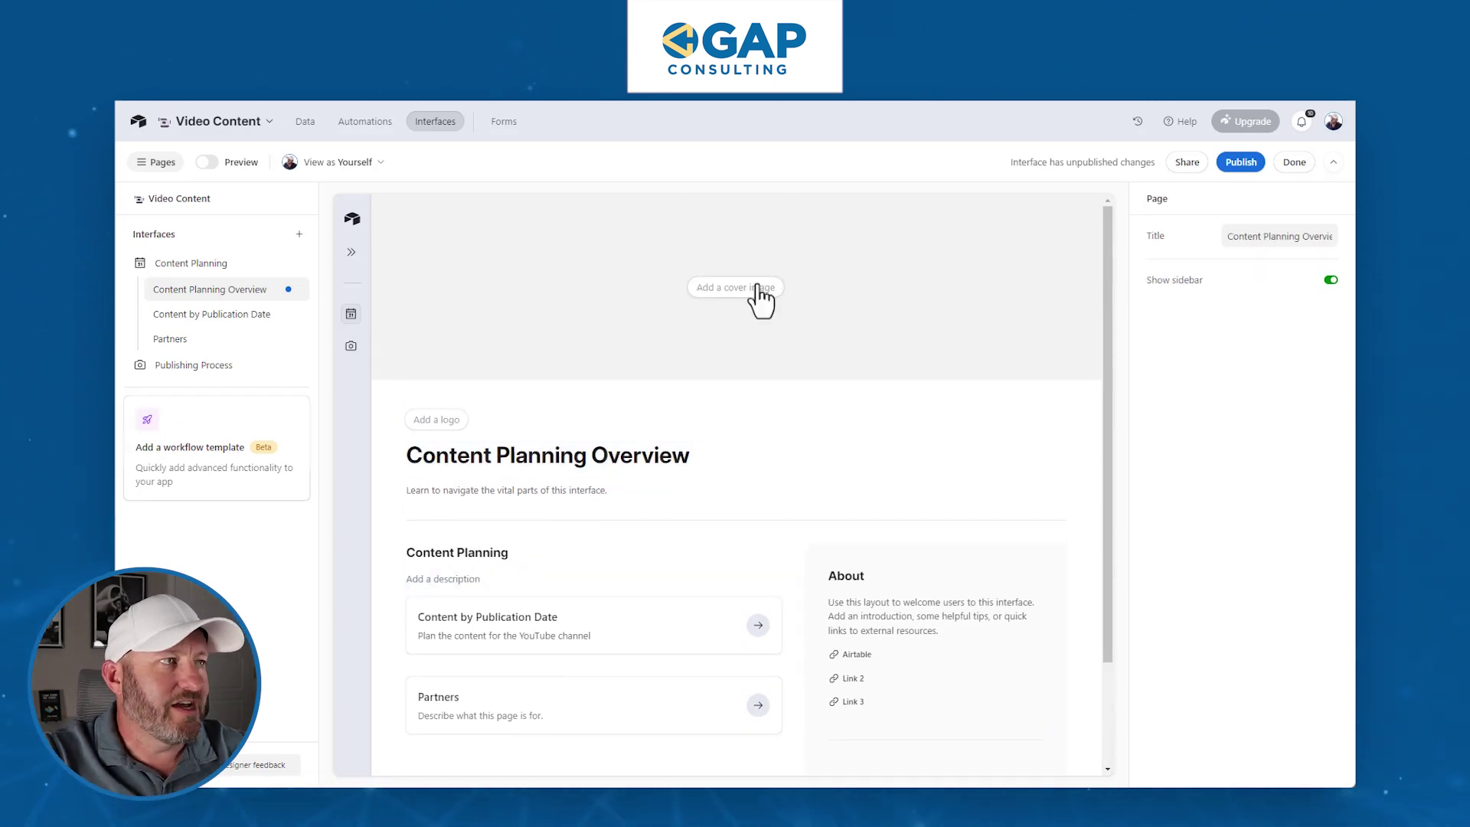
Step: Add the GAP Consulting banner as the page's cover image and the GAP icon as its logo
{"action": "left_click", "coordinate": [758, 289]}
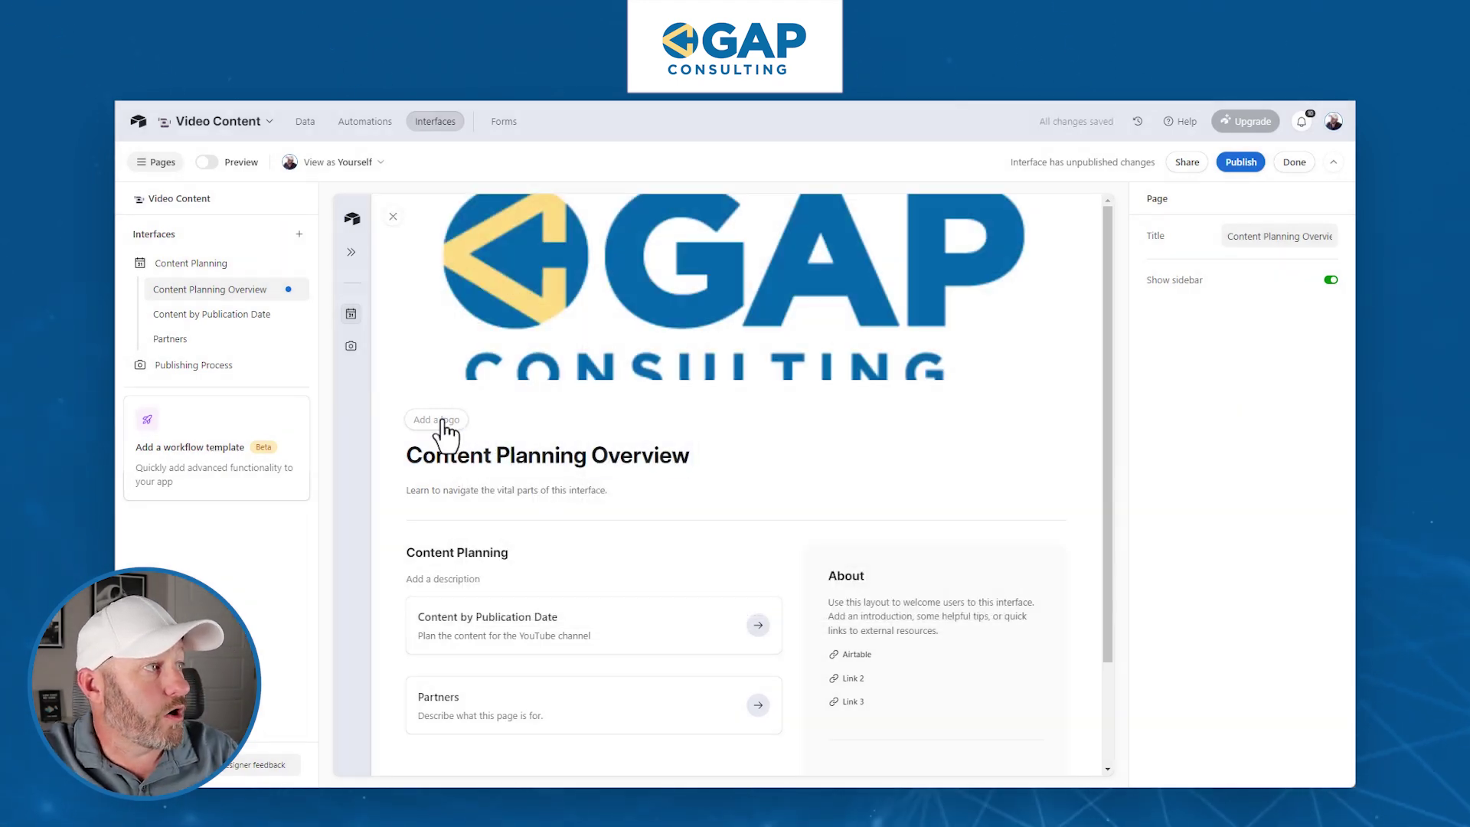
{"action": "left_click", "coordinate": [442, 420]}
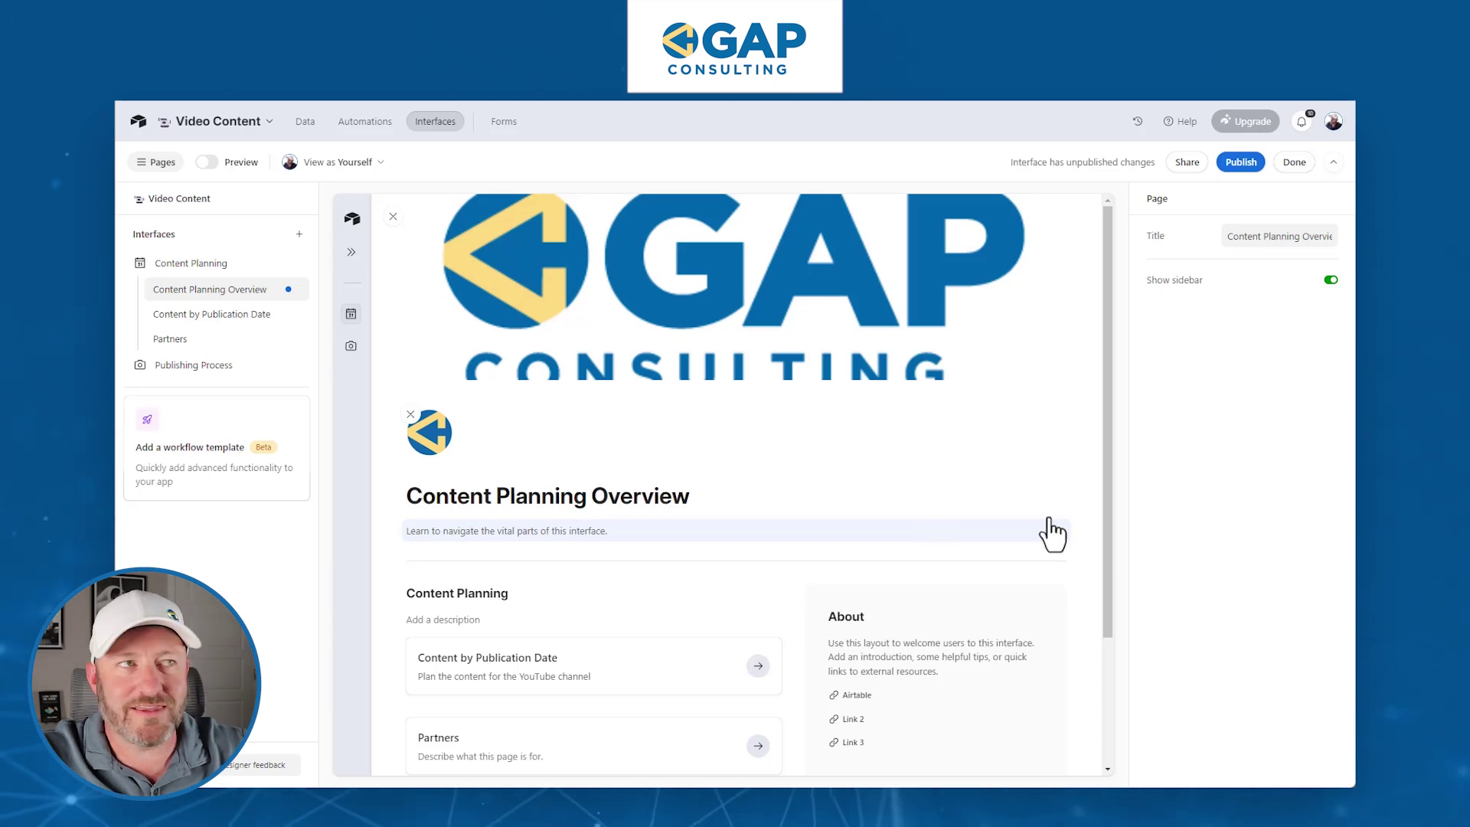
Step: Publish the interface with Content Planning checked in the Publish interfaces dialog
{"action": "left_click", "coordinate": [1240, 163]}
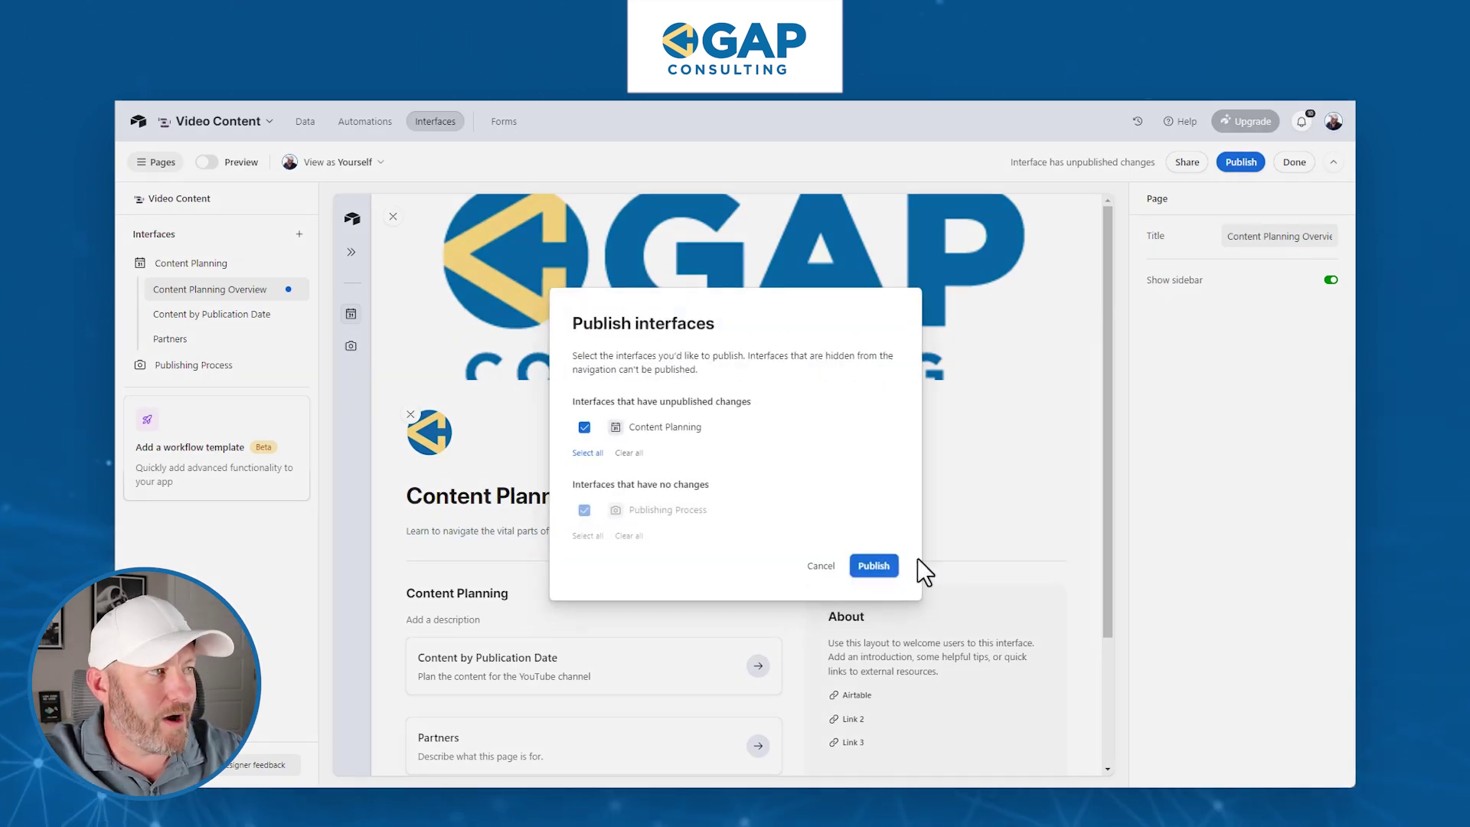
{"action": "left_click", "coordinate": [870, 563]}
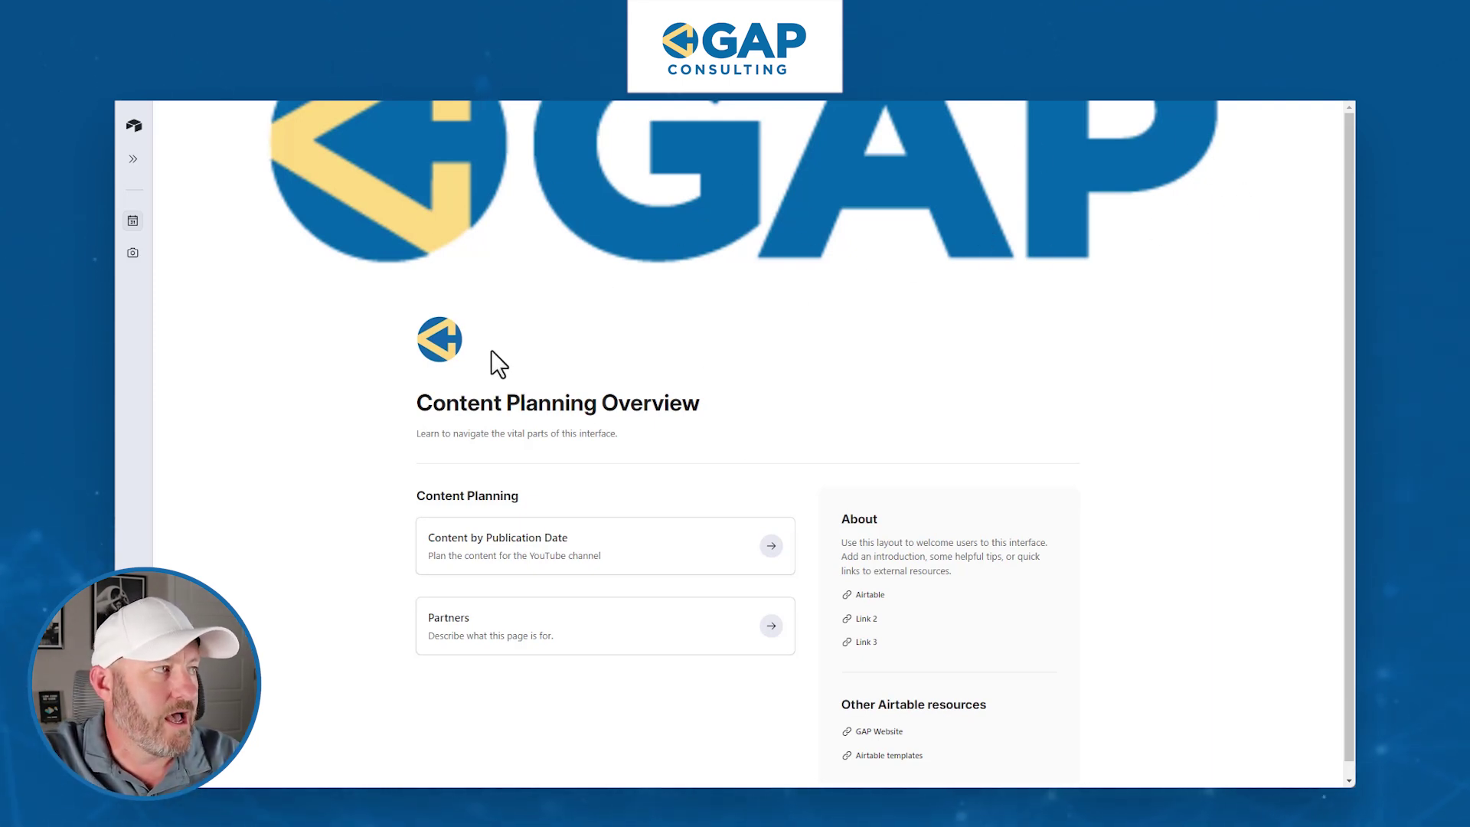
Step: Preview the Content by Publication Date calendar page and return to the overview
{"action": "left_click_drag", "start_coordinate": [419, 406], "coordinate": [699, 406]}
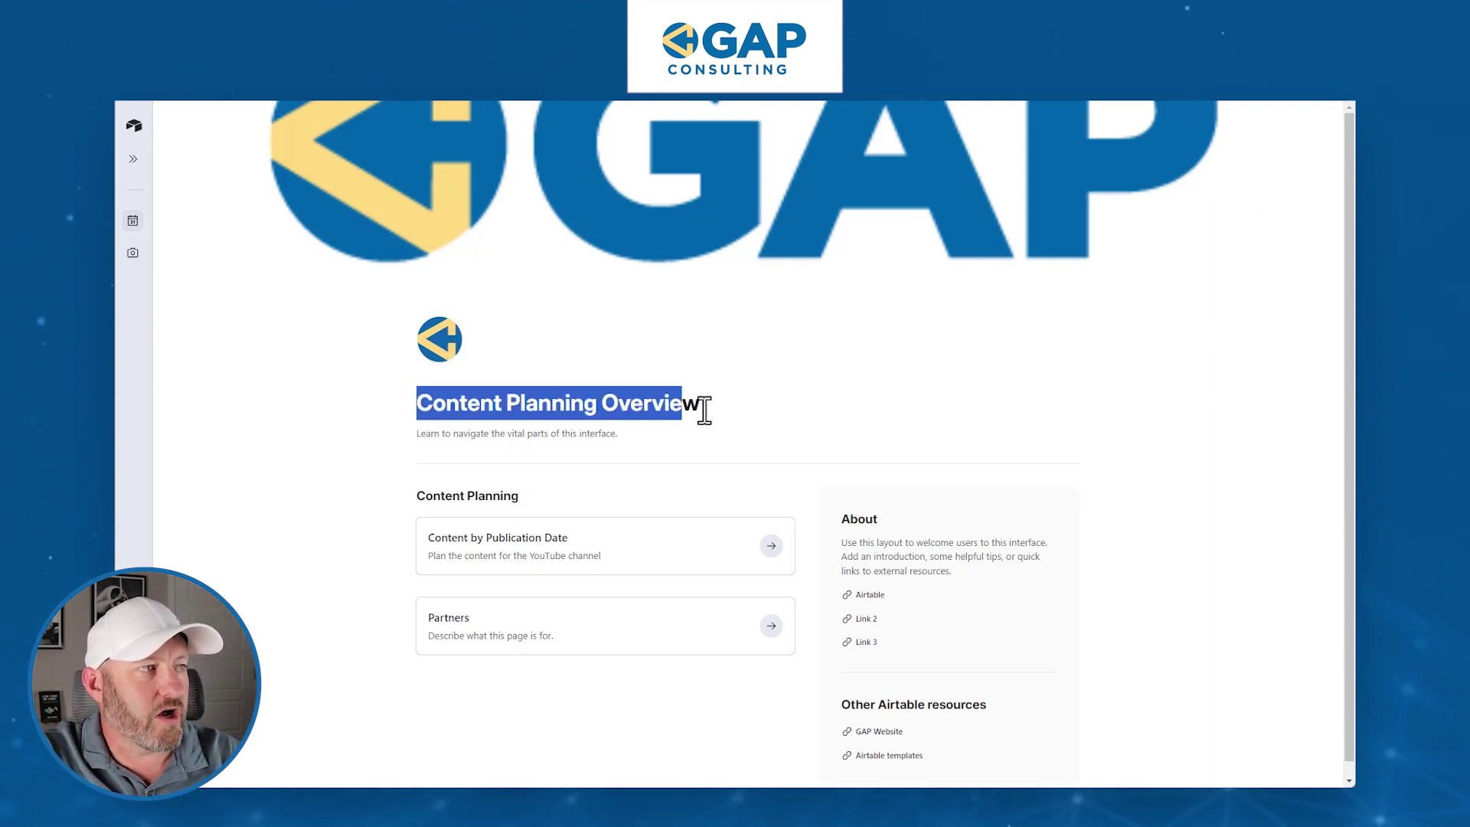
{"action": "left_click", "coordinate": [715, 406]}
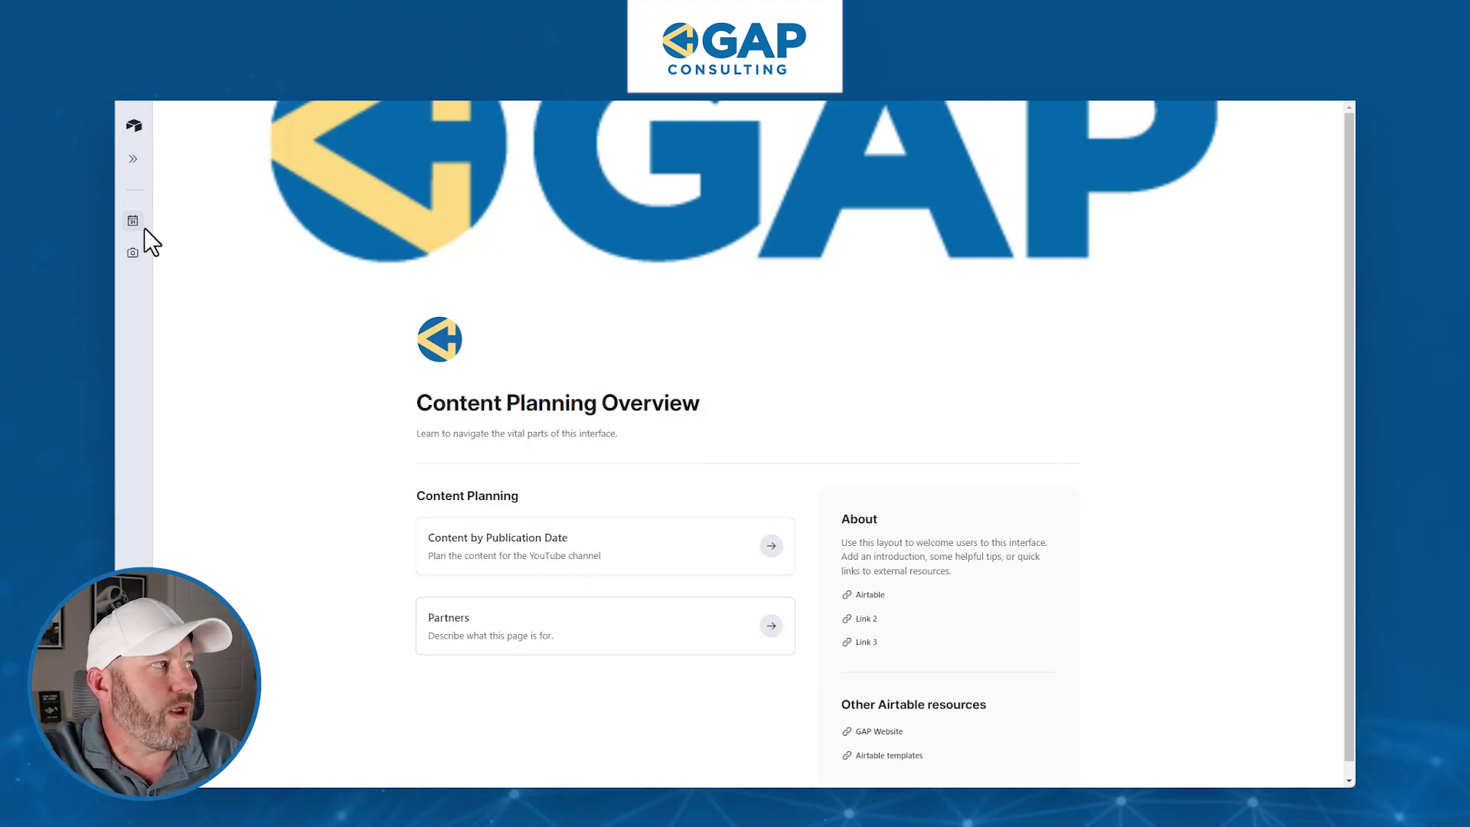
{"action": "mouse_move", "coordinate": [133, 223]}
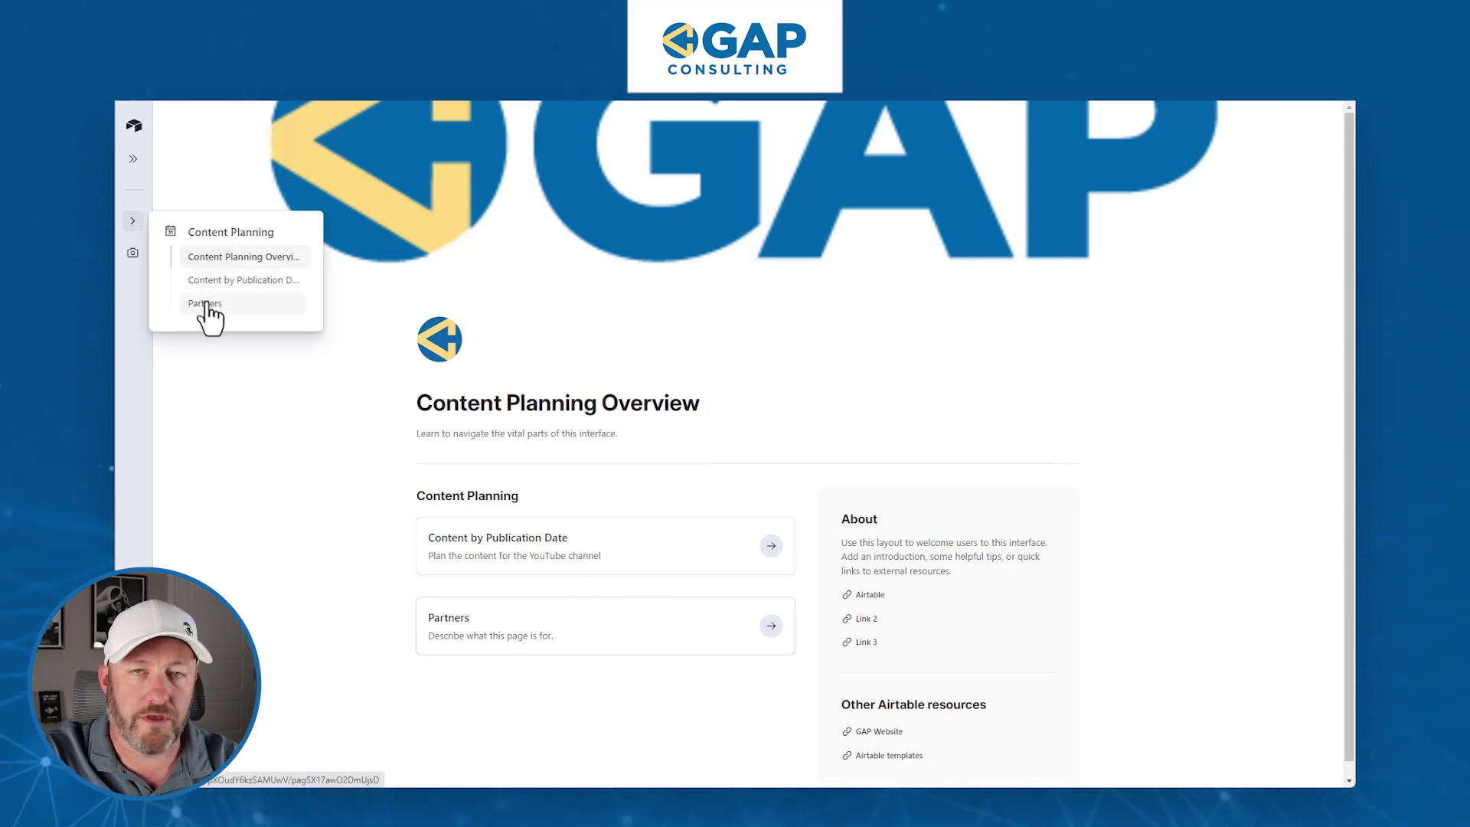
{"action": "left_click", "coordinate": [503, 542]}
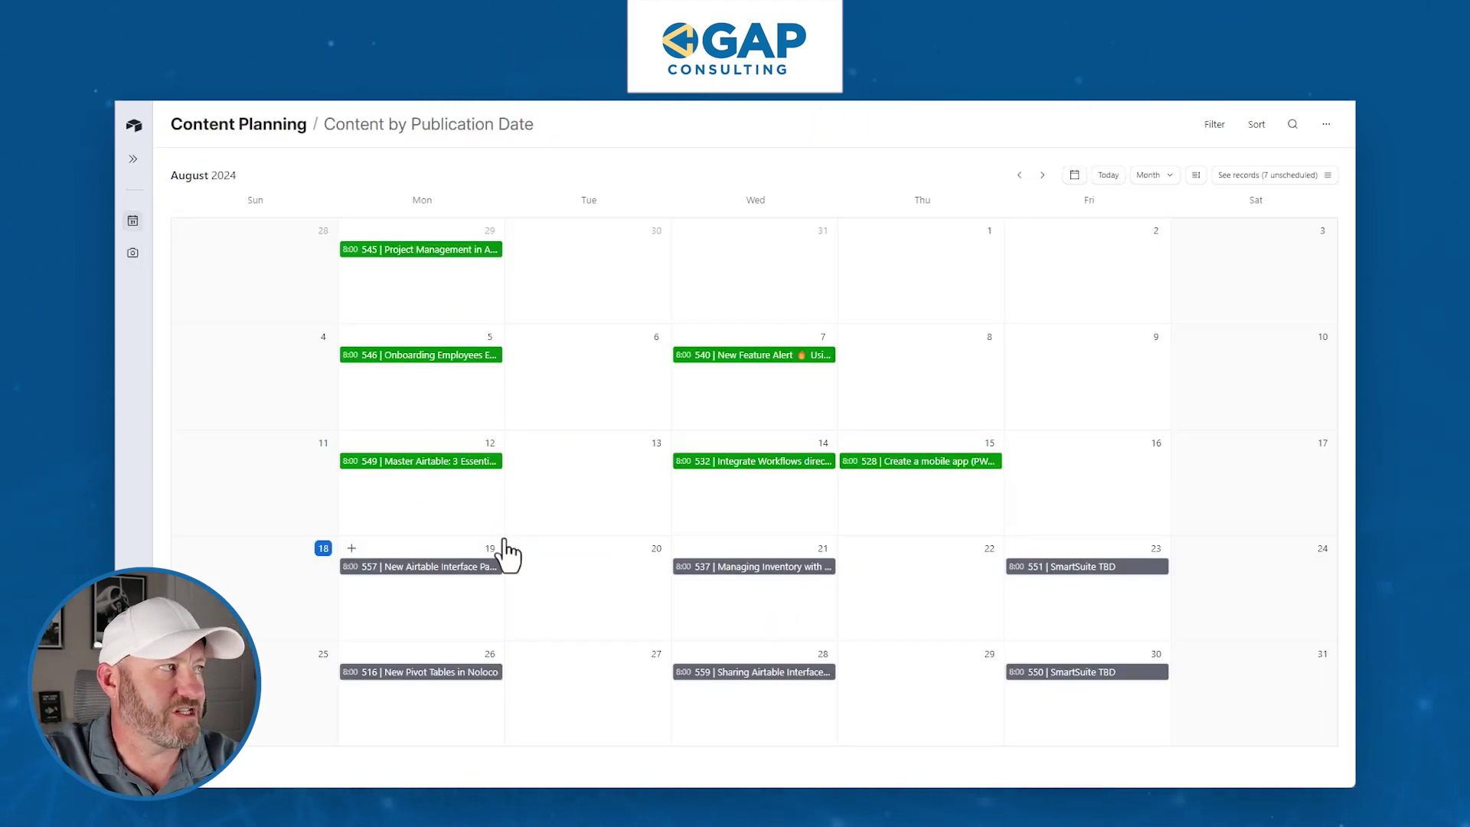
{"action": "left_click", "coordinate": [188, 257]}
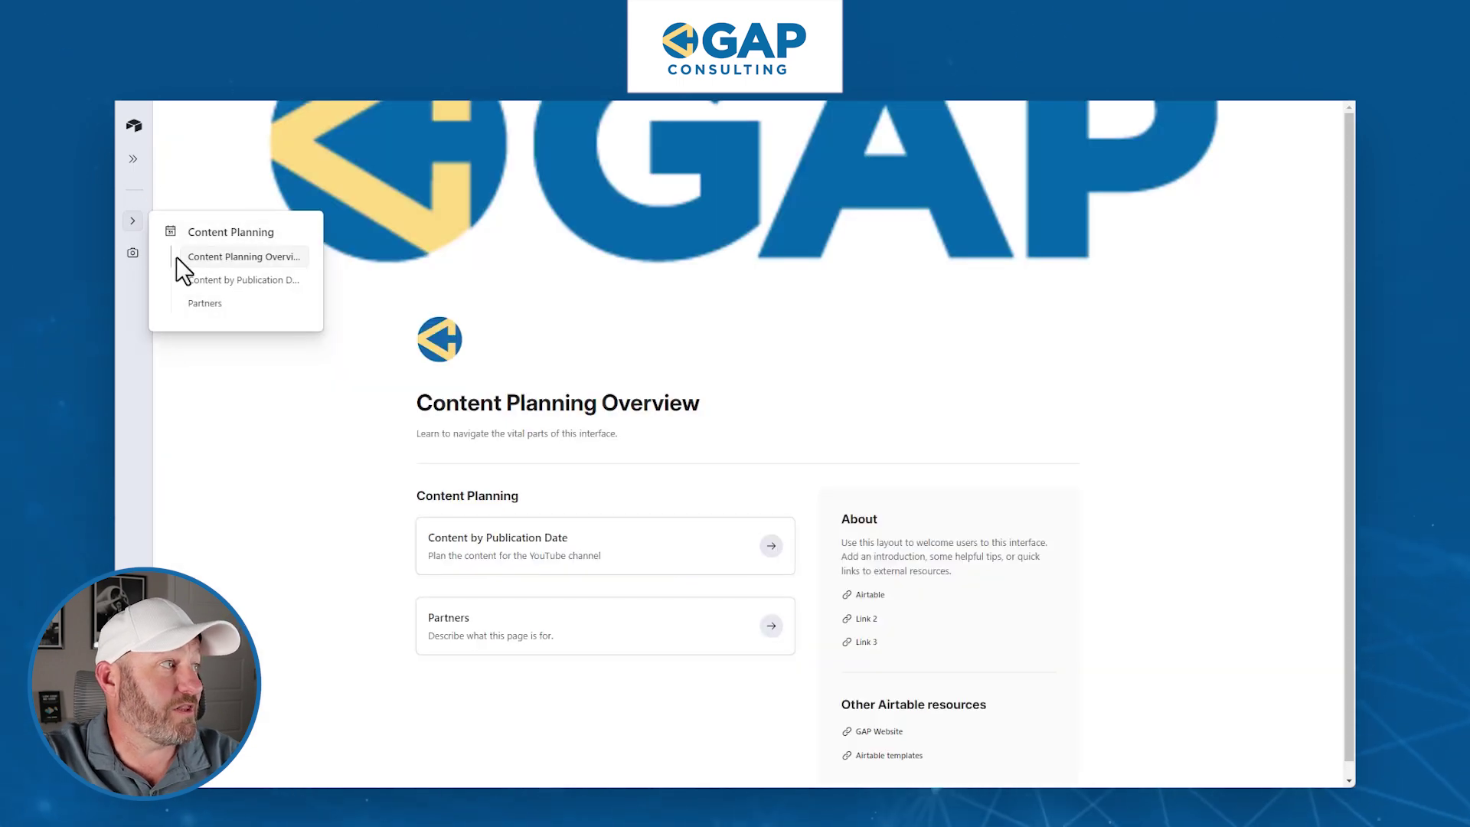
{"action": "left_click", "coordinate": [645, 562]}
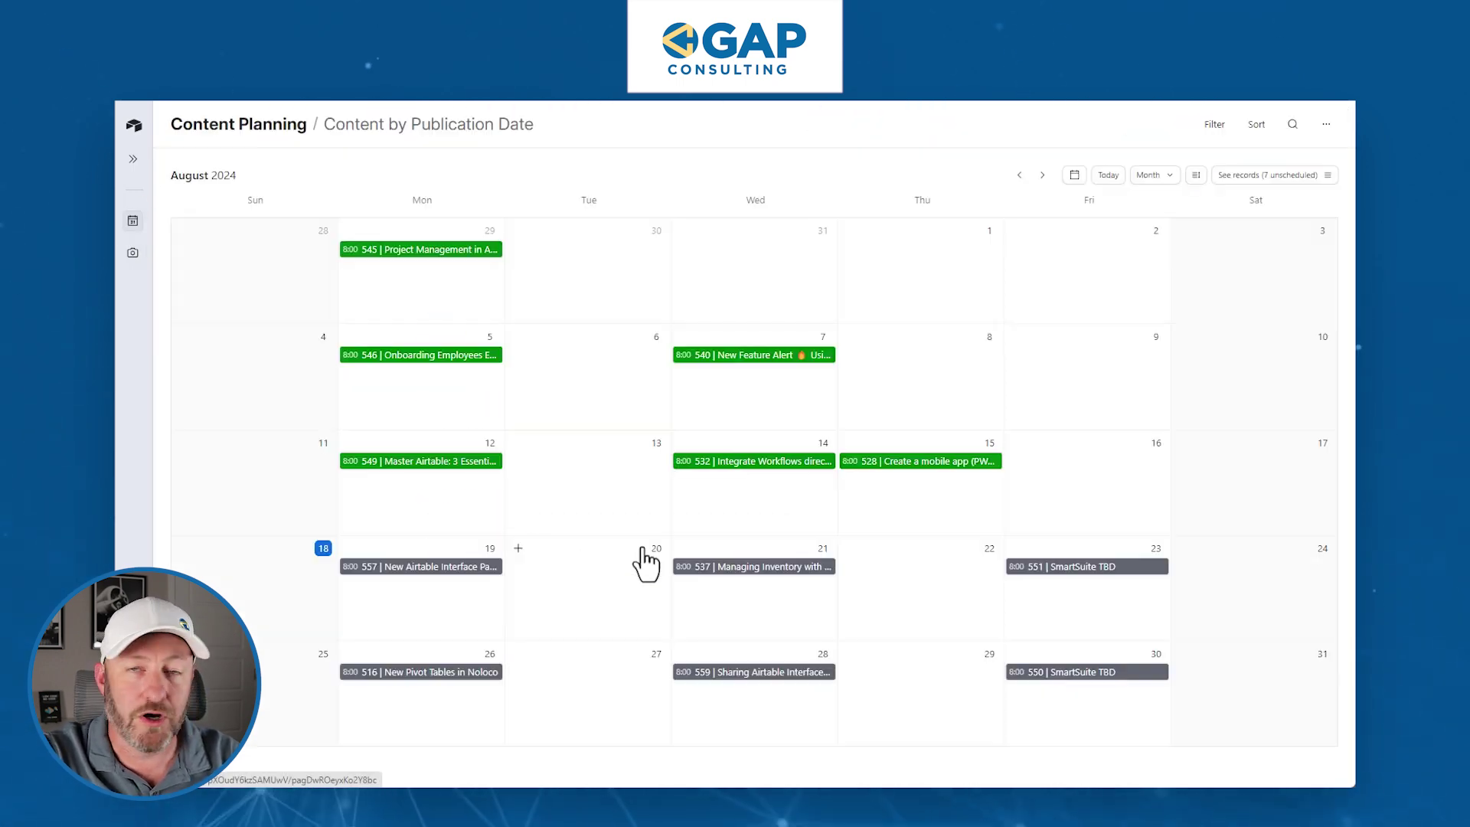
Step: Collapse the page sidebar and open the Partners page from its card
{"action": "left_click", "coordinate": [132, 153]}
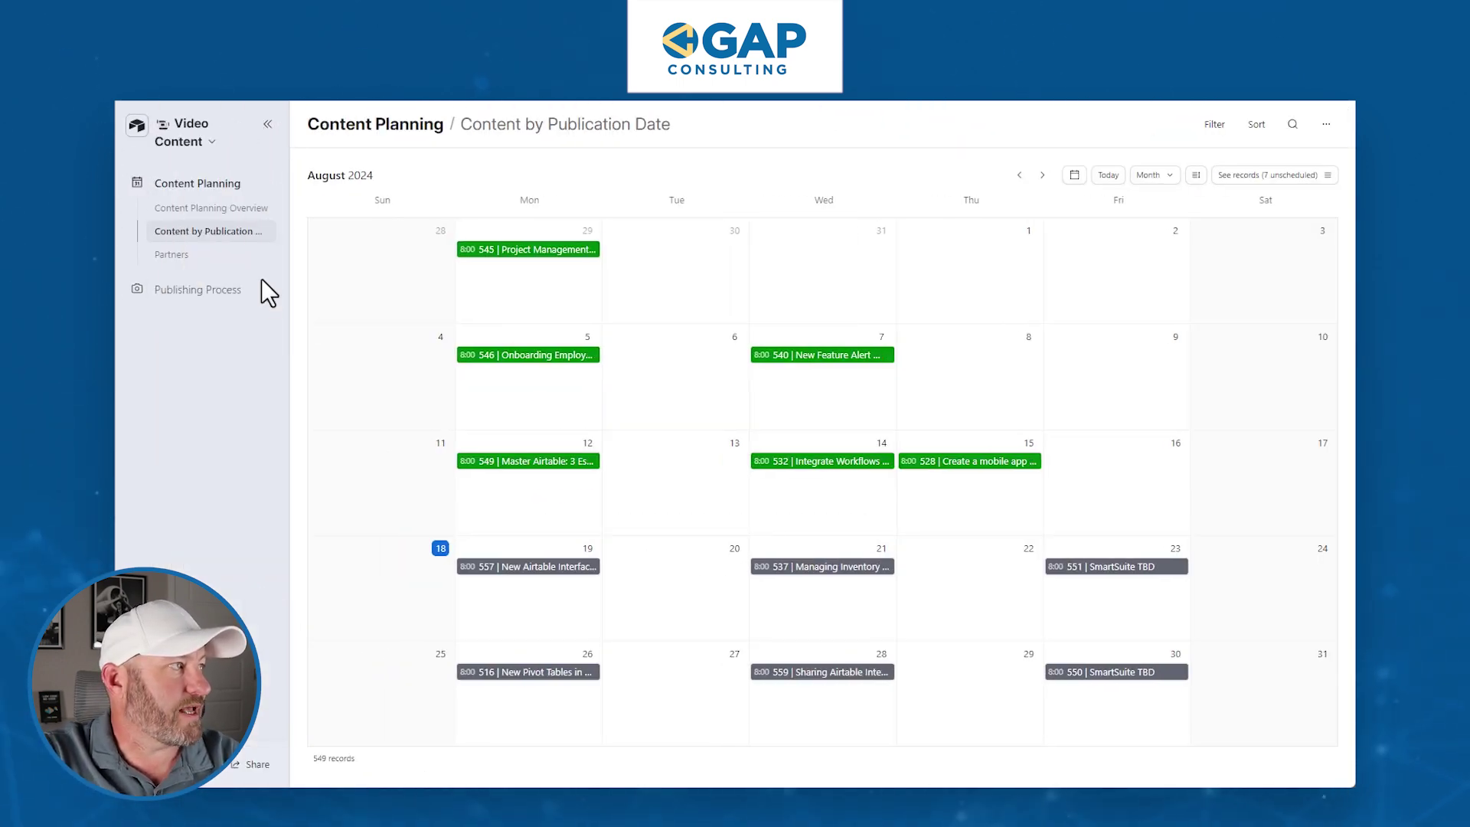
{"action": "left_click", "coordinate": [211, 207]}
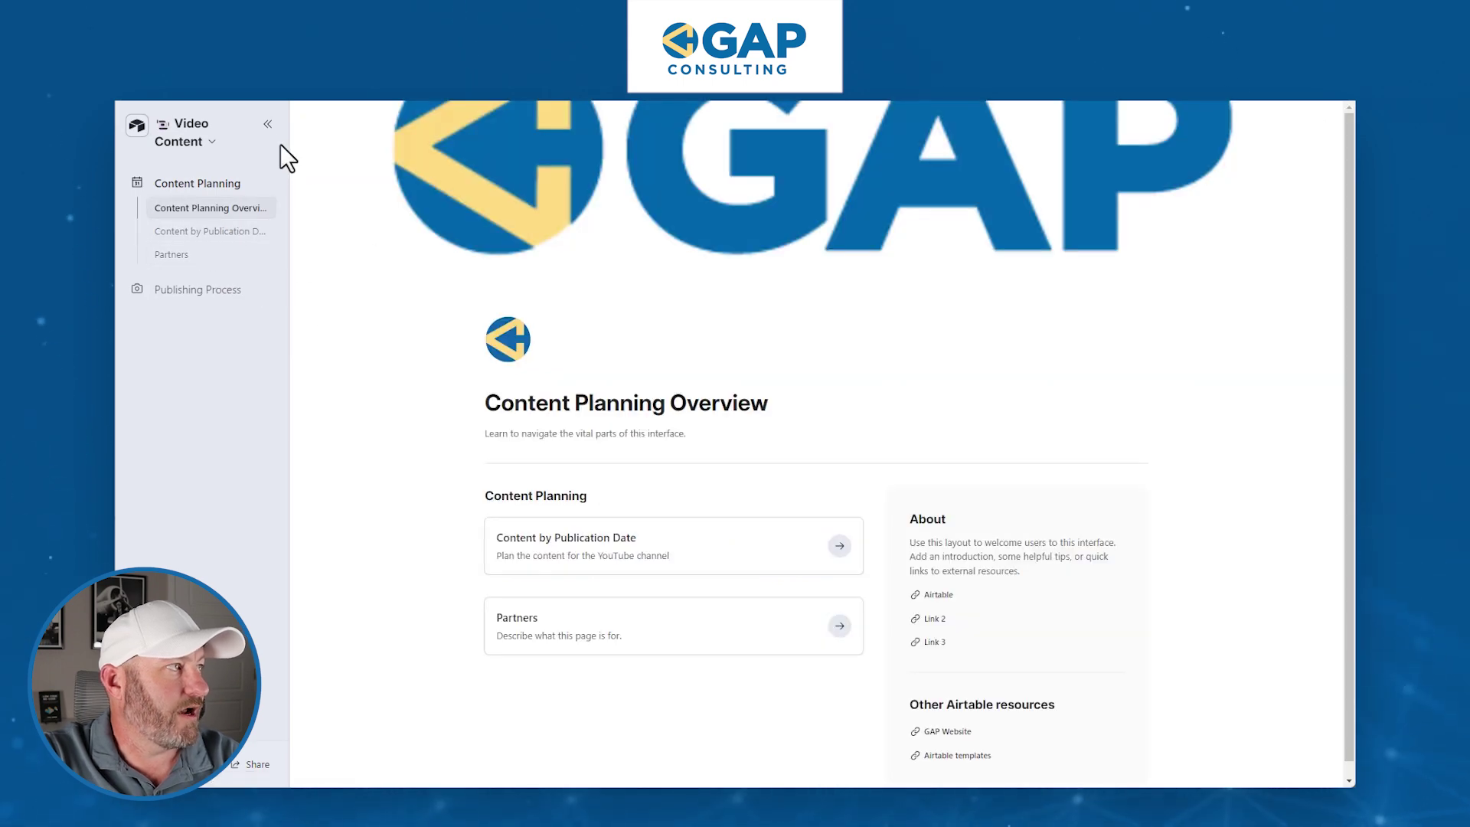
{"action": "left_click", "coordinate": [268, 124]}
{"action": "left_click", "coordinate": [572, 637]}
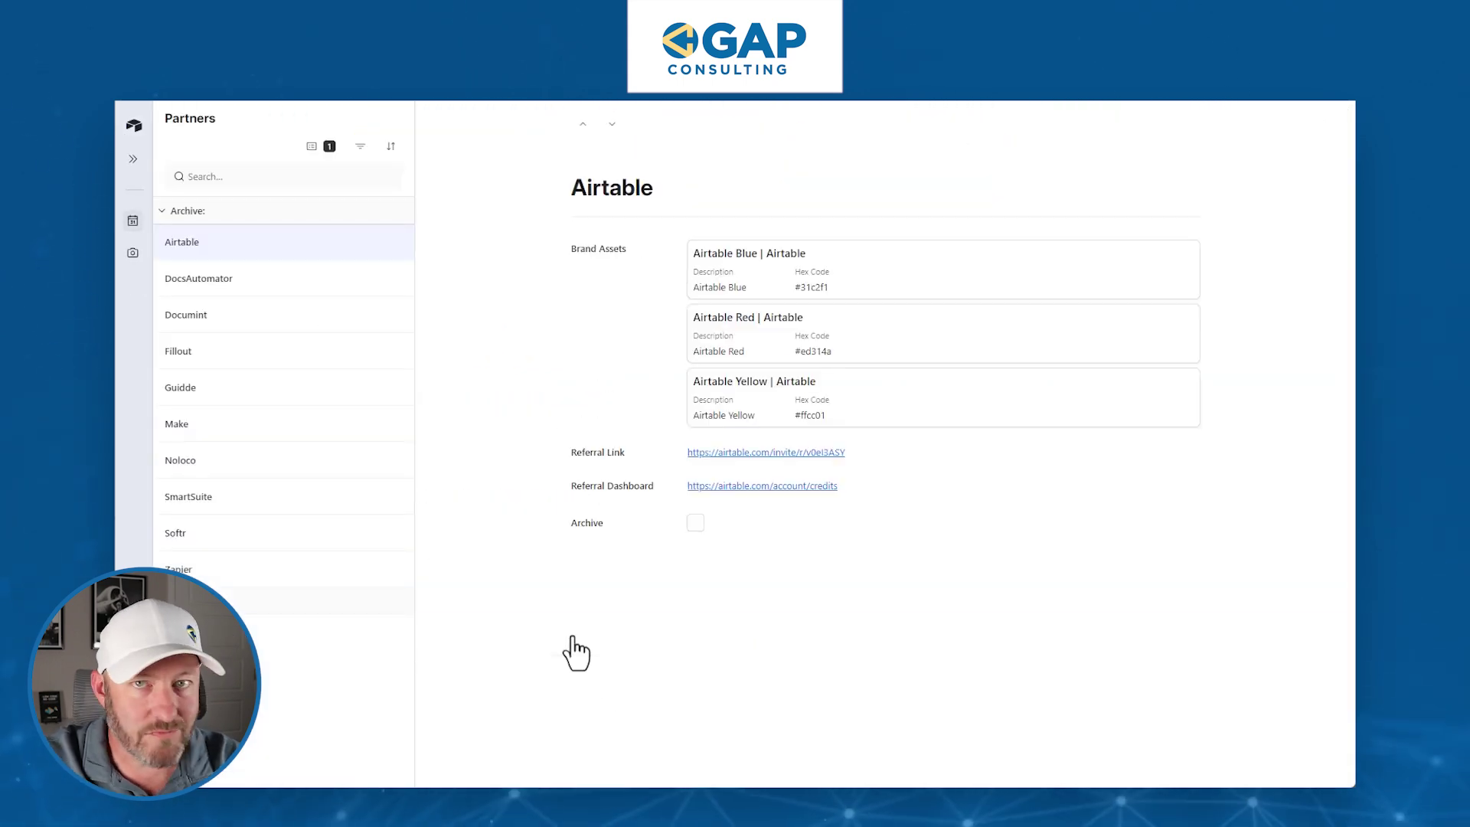
Step: Switch back to the Content Planning Overview page from the sidebar's calendar page list
{"action": "mouse_move", "coordinate": [135, 226]}
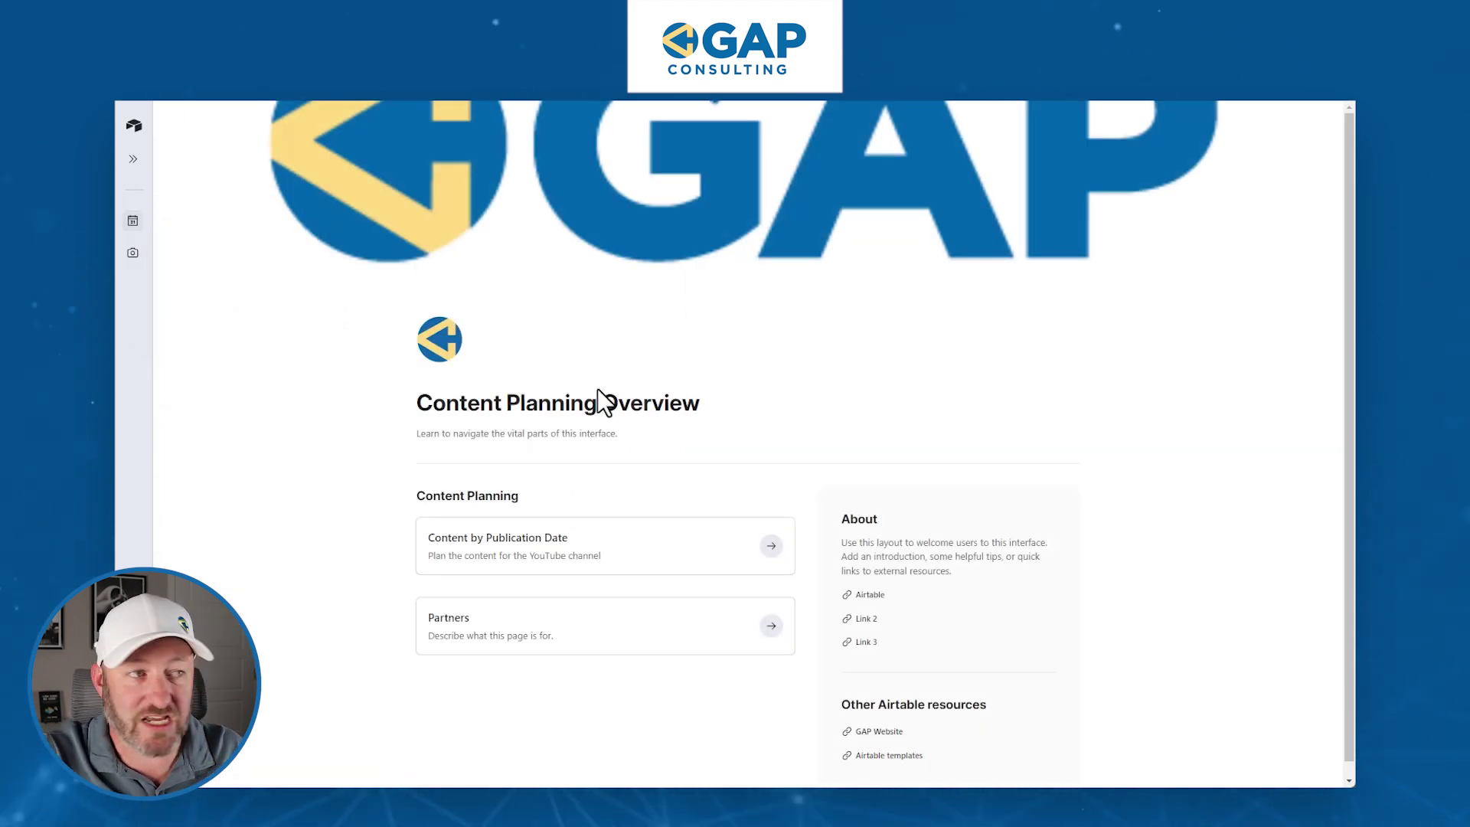
{"action": "left_click", "coordinate": [868, 595]}
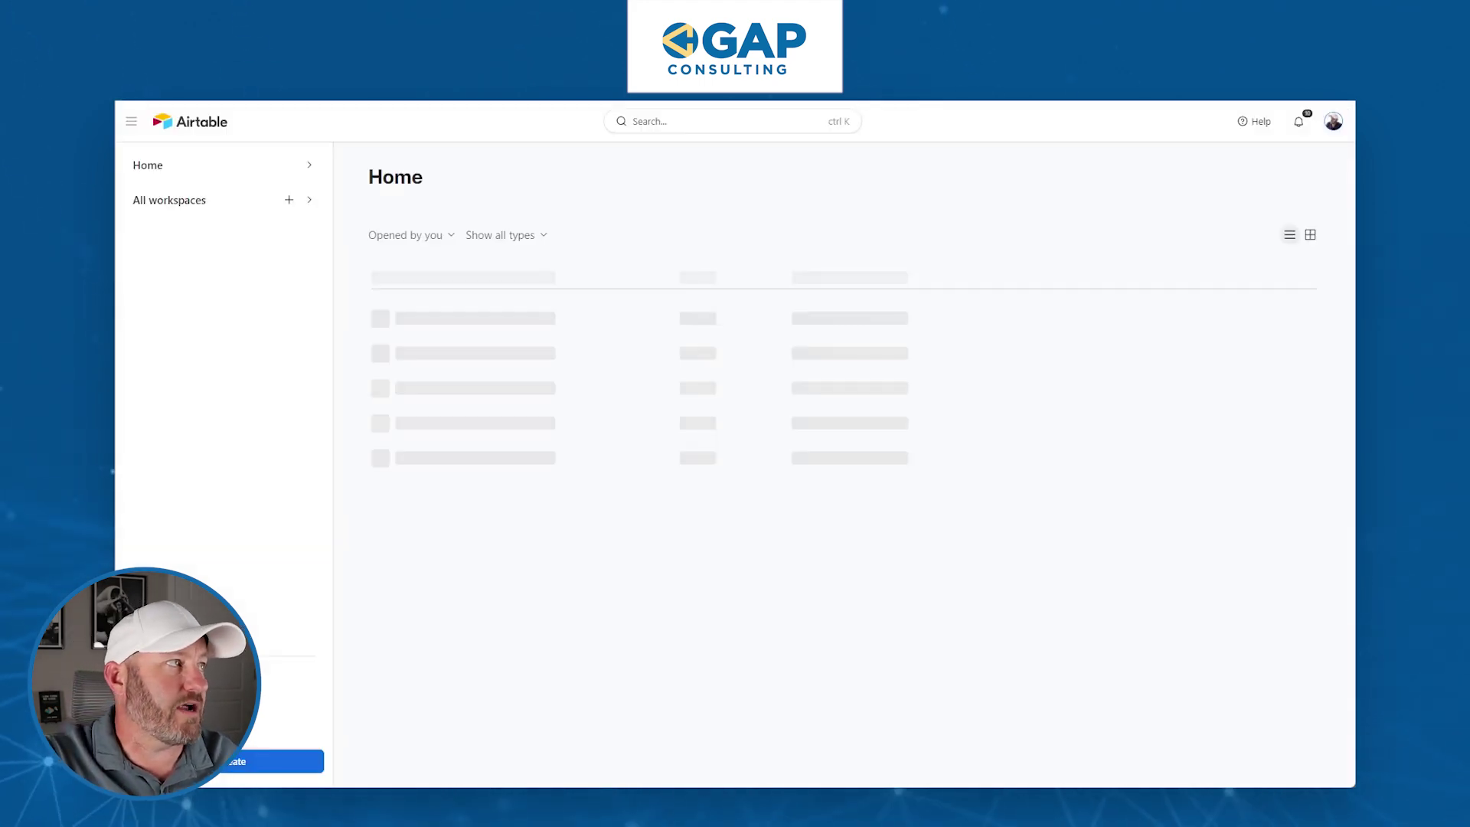
{"action": "left_click", "coordinate": [980, 90]}
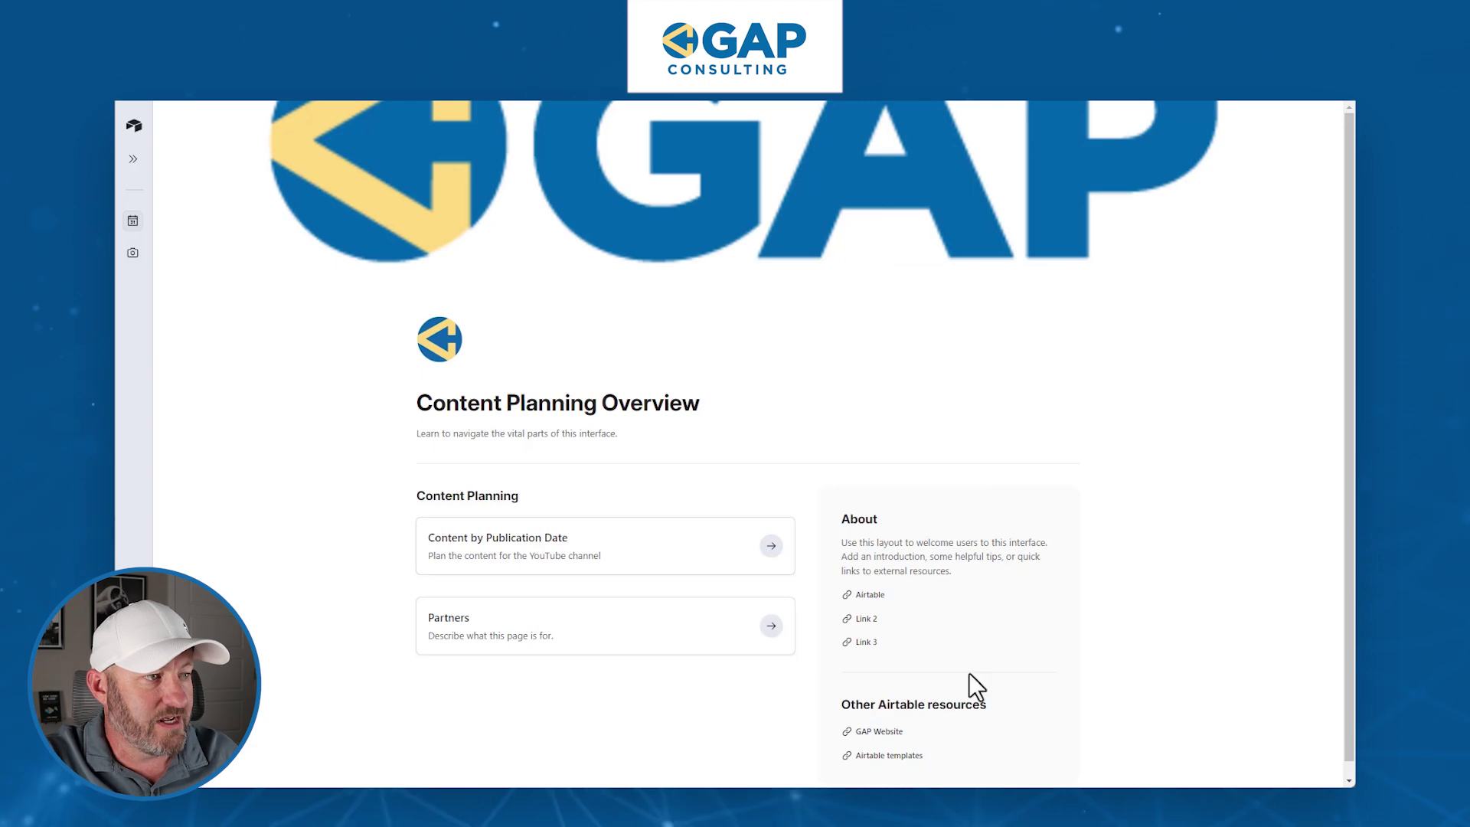
{"action": "left_click", "coordinate": [891, 723]}
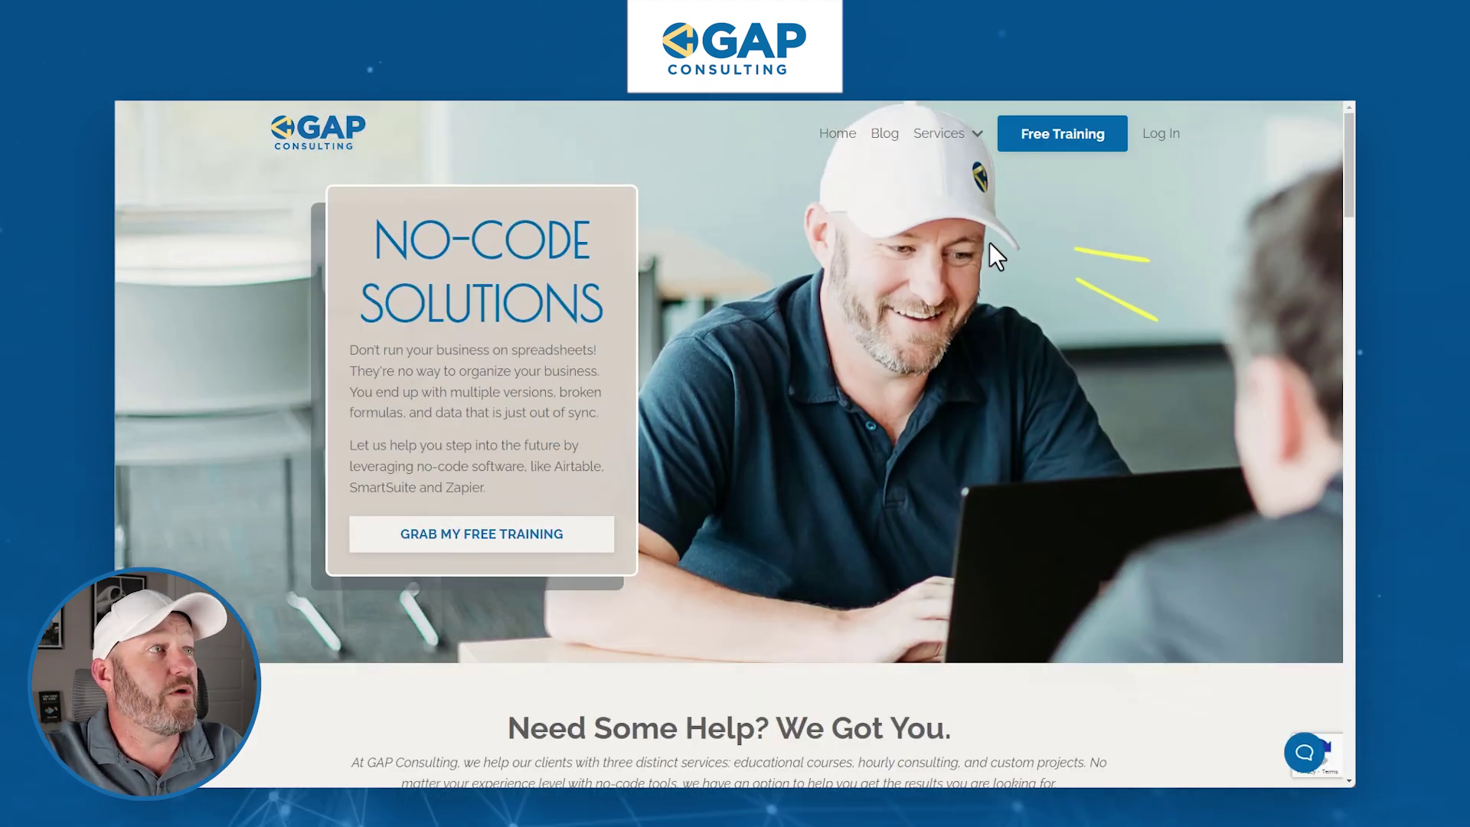
{"action": "key", "text": "ctrl+w"}
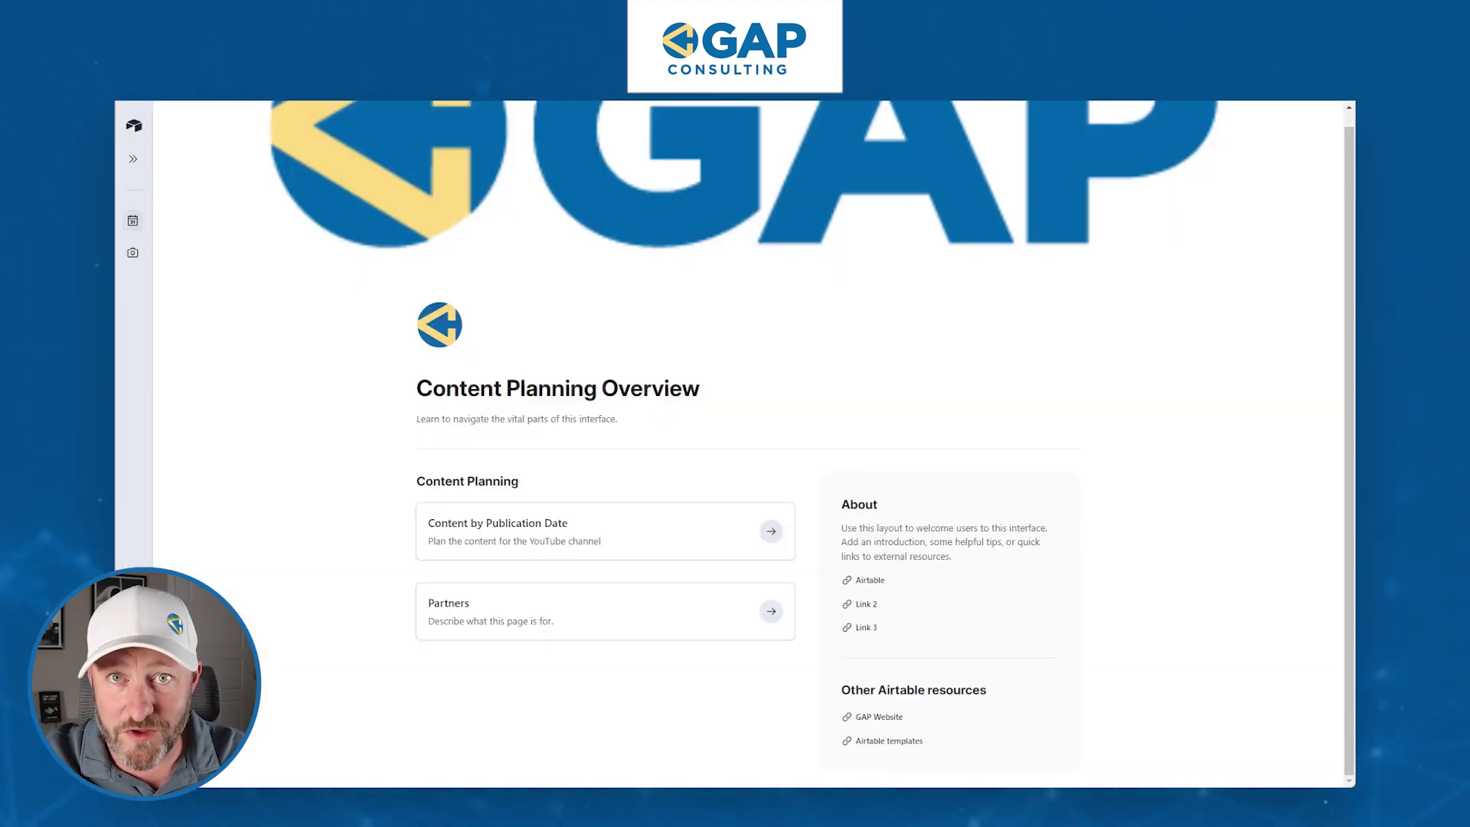